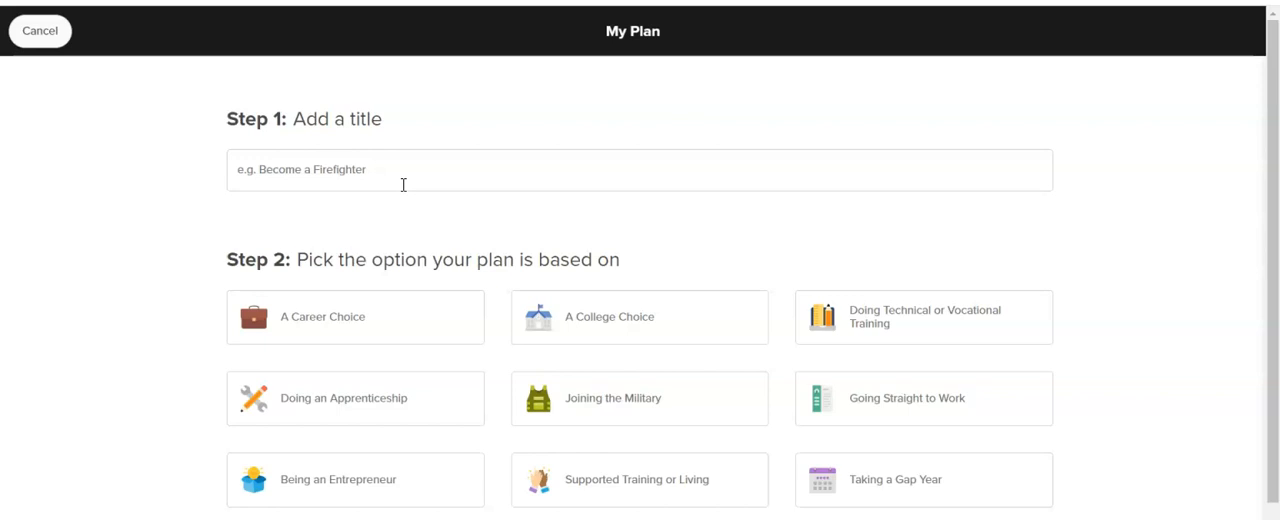
- Create a plan titled "Teacher" based on A College Choice, keeping the three suggested to-do tasks
left_click(404, 183)
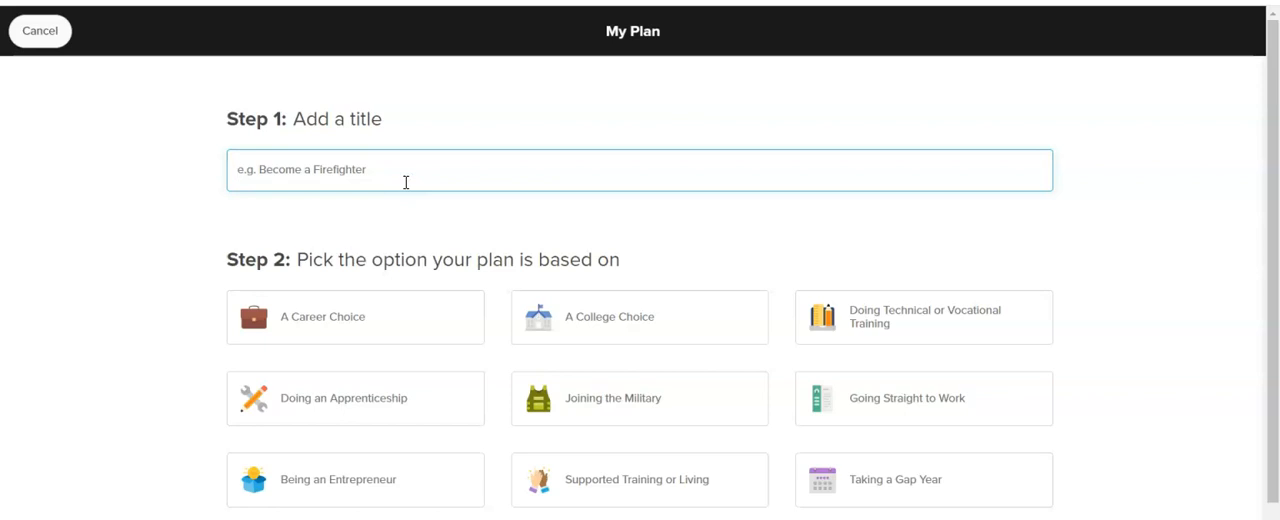
type("Teacher")
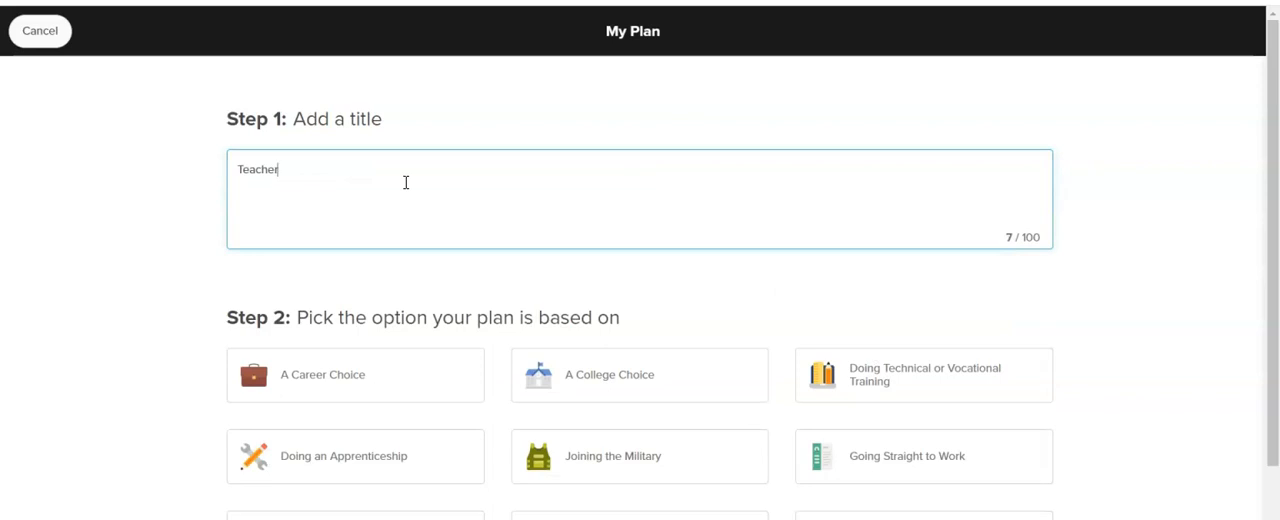
scroll(413, 190, "down", 2)
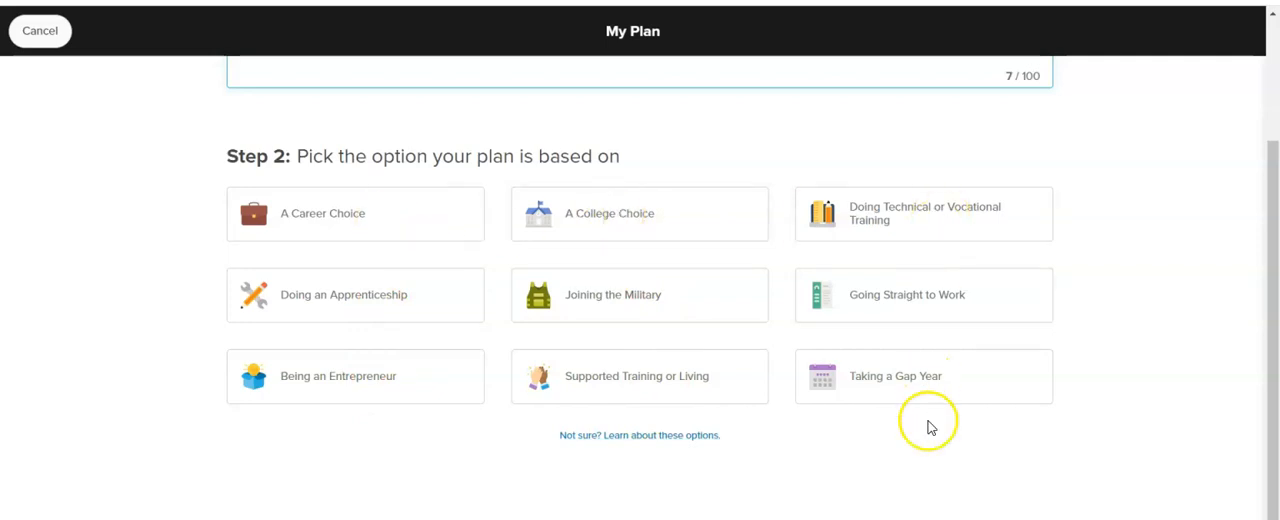
scroll(760, 505, "down", 1)
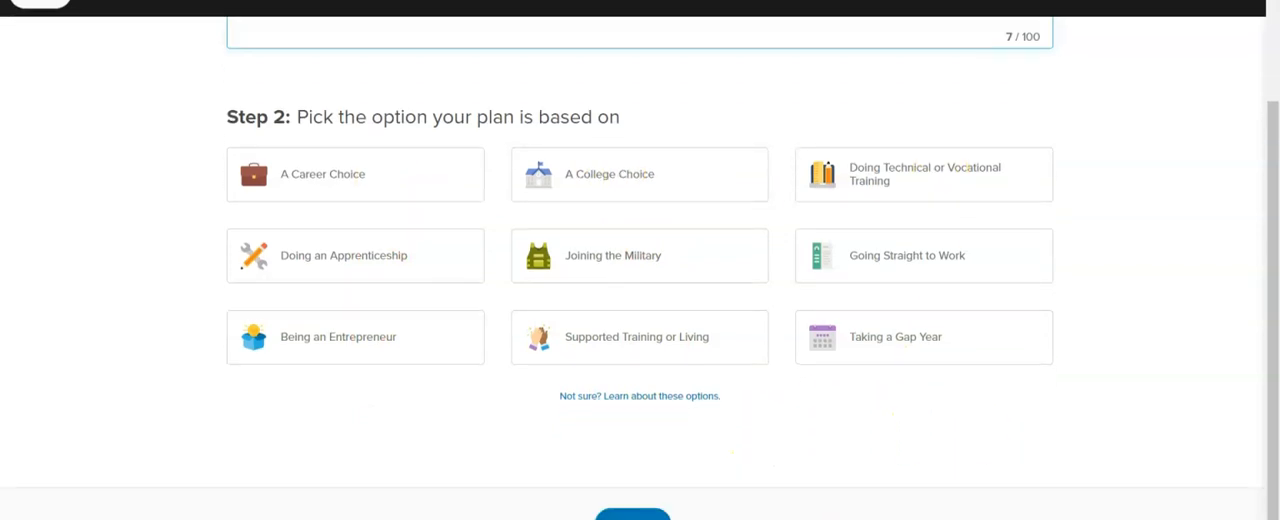
left_click(630, 500)
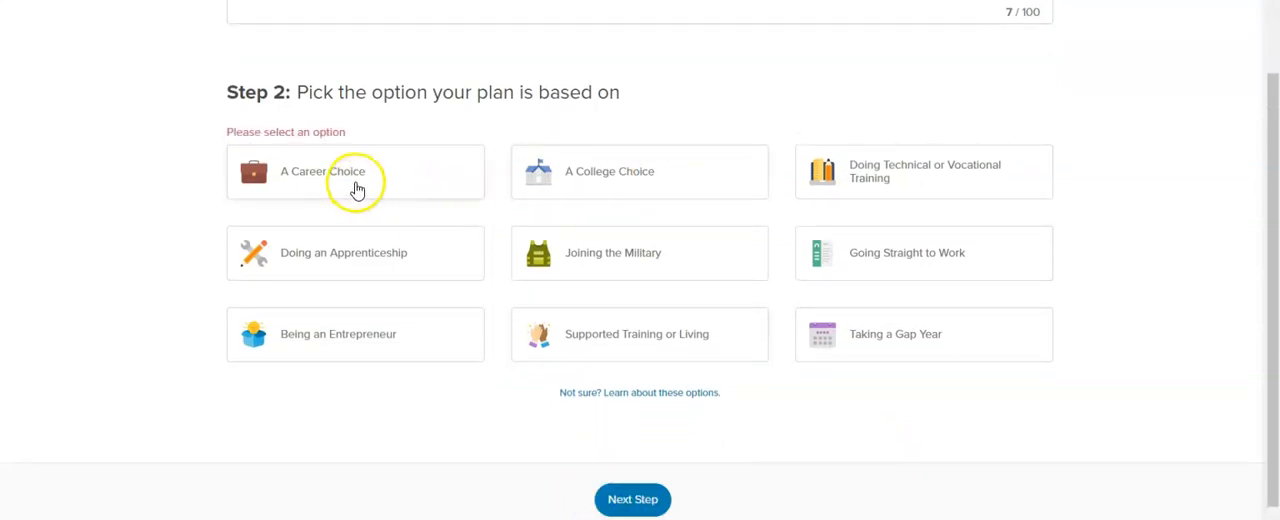
left_click(575, 172)
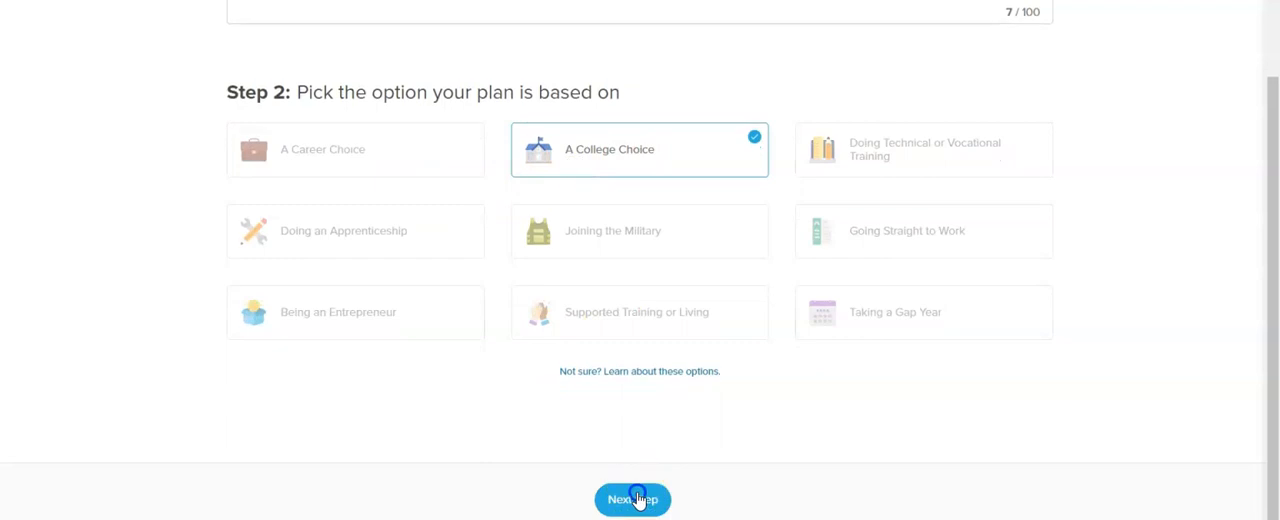
left_click(638, 500)
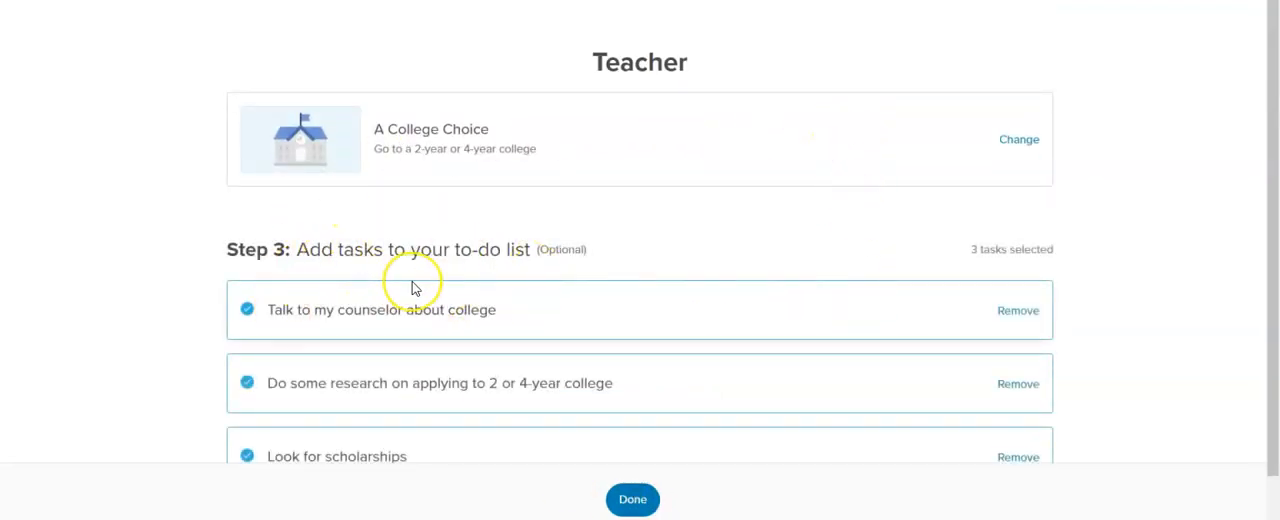
scroll(416, 283, "down", 1)
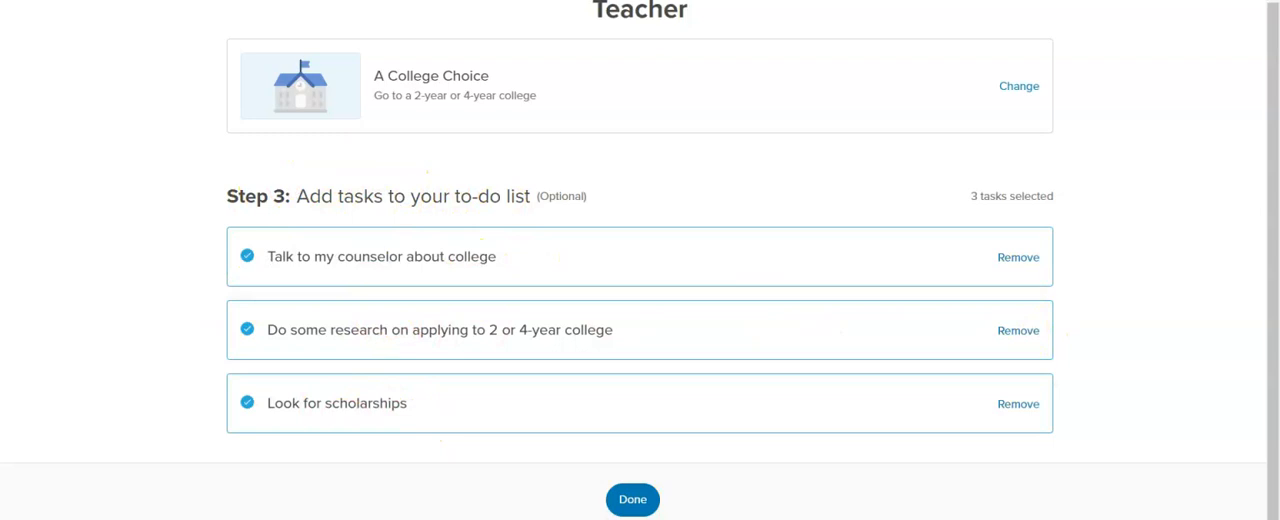
left_click(634, 499)
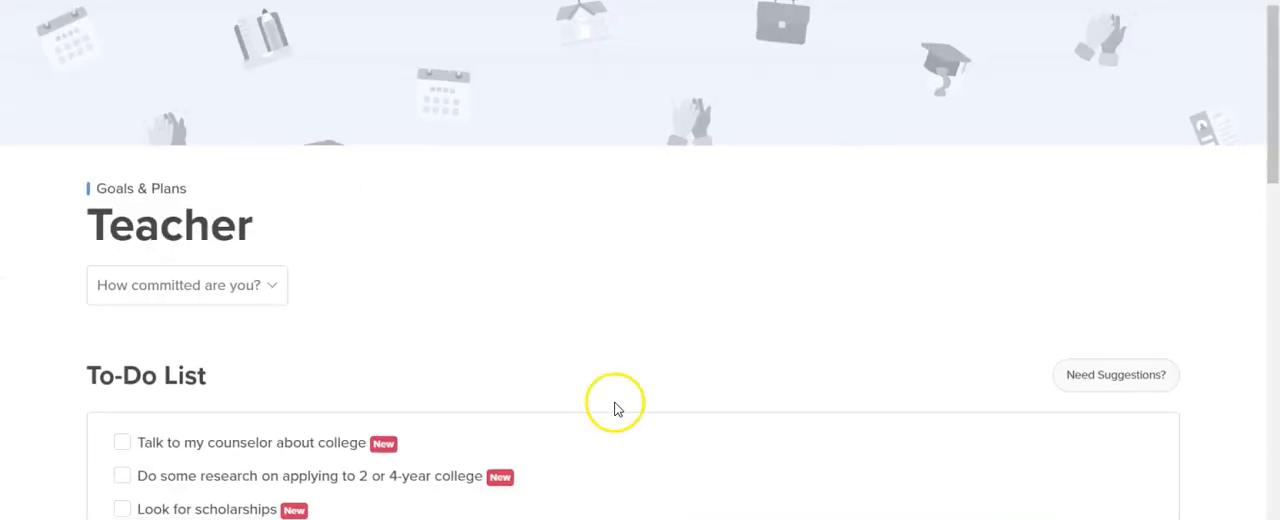
- Look at the commitment level options for the Teacher plan without choosing one
scroll(603, 315, "down", 2)
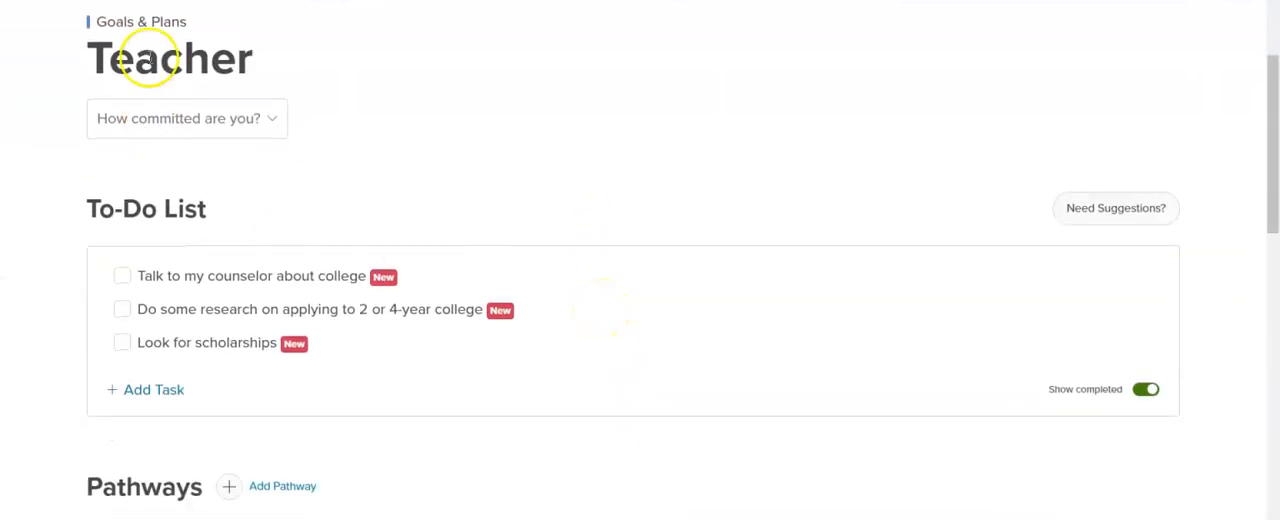
left_click(273, 125)
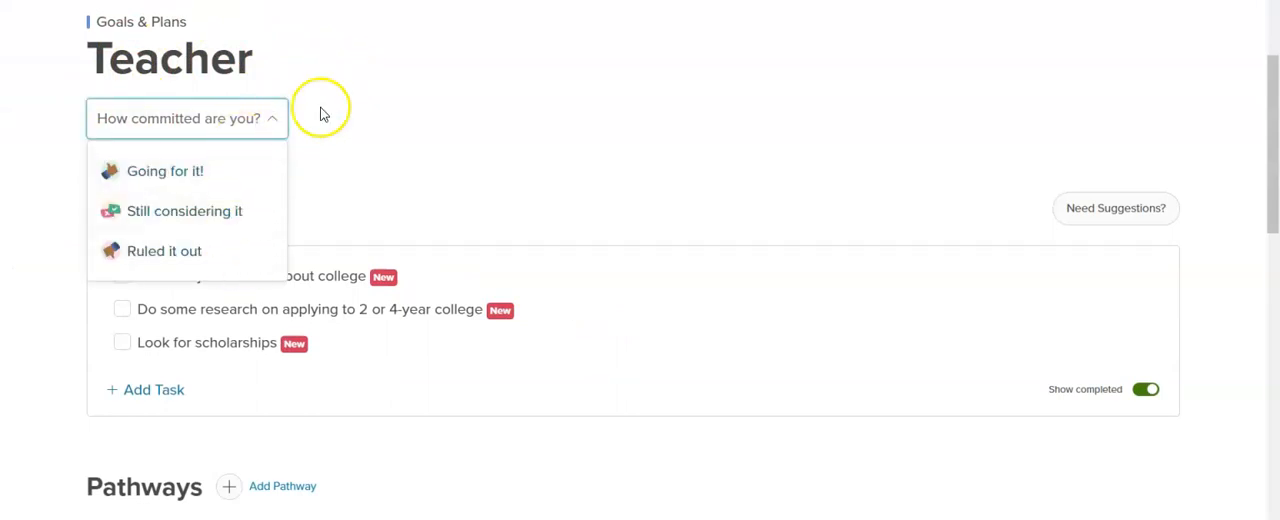
left_click(392, 93)
left_click(180, 120)
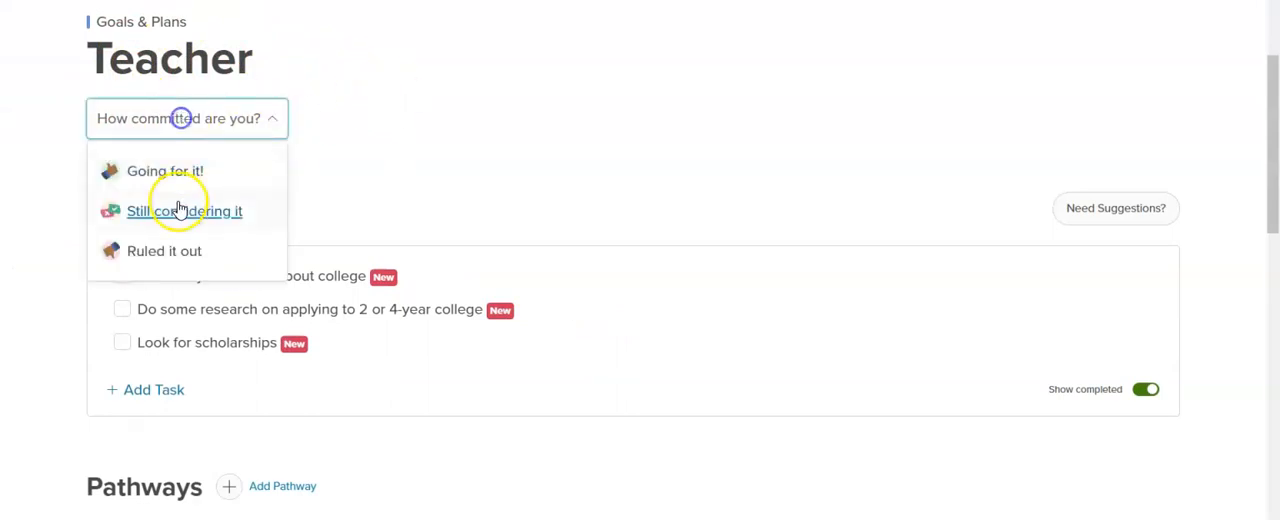
left_click(514, 95)
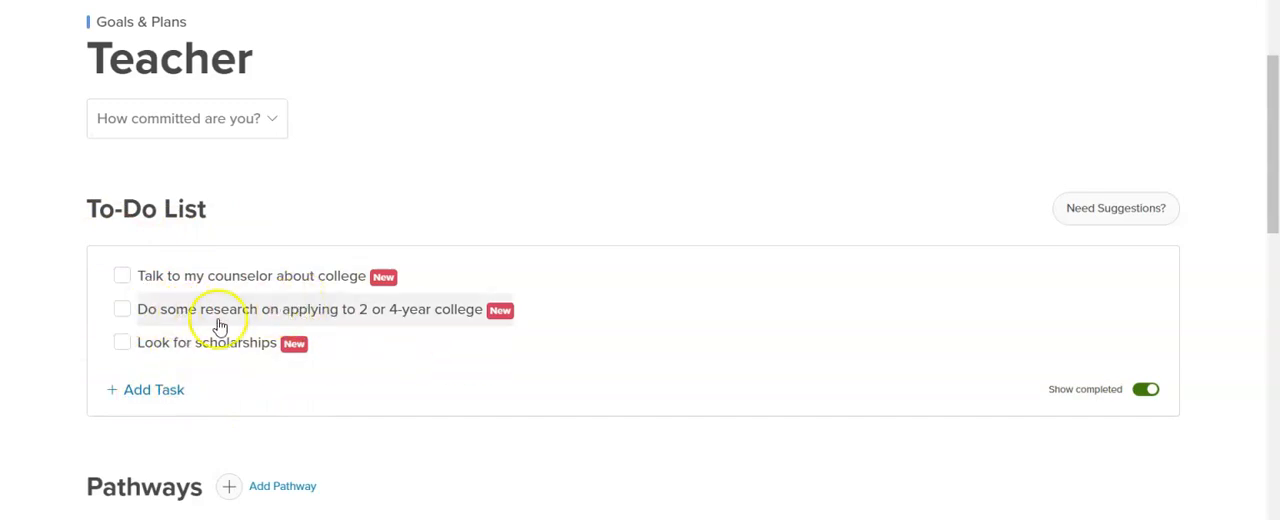
- Mark the college research task as completed and write "Still deciding if I want to be a teacher or a manager." in the plan's notes
left_click(122, 309)
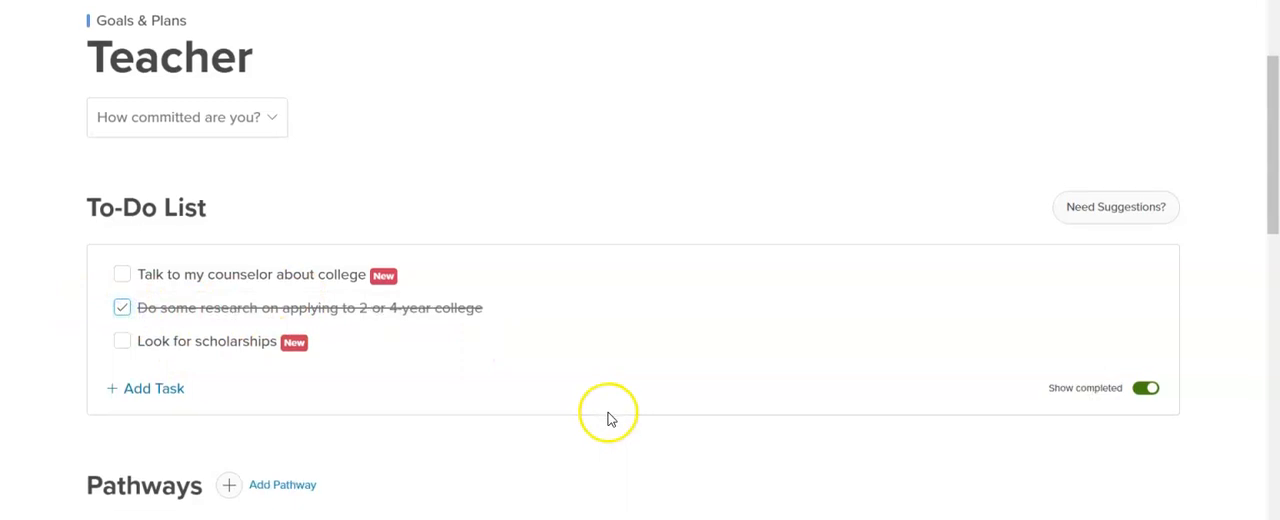
scroll(608, 418, "down", 5)
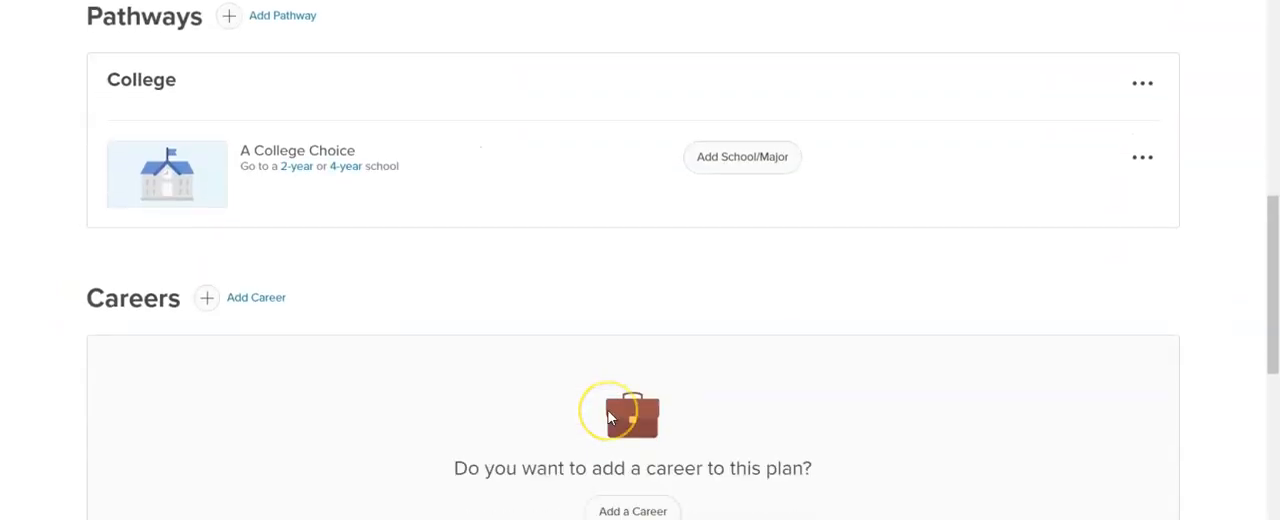
scroll(608, 418, "down", 5)
left_click(310, 271)
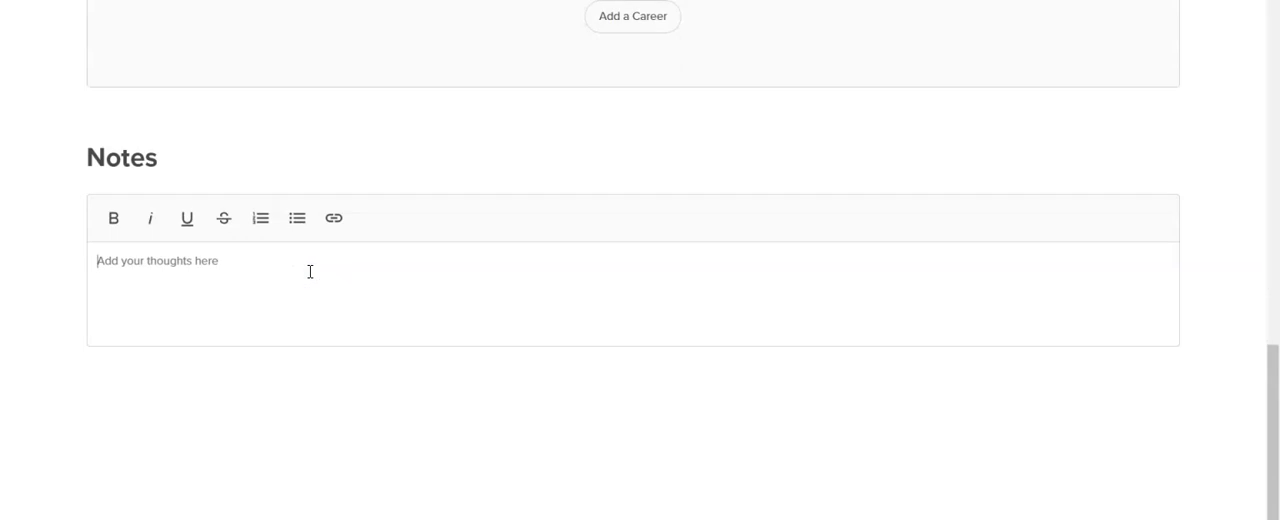
type("s")
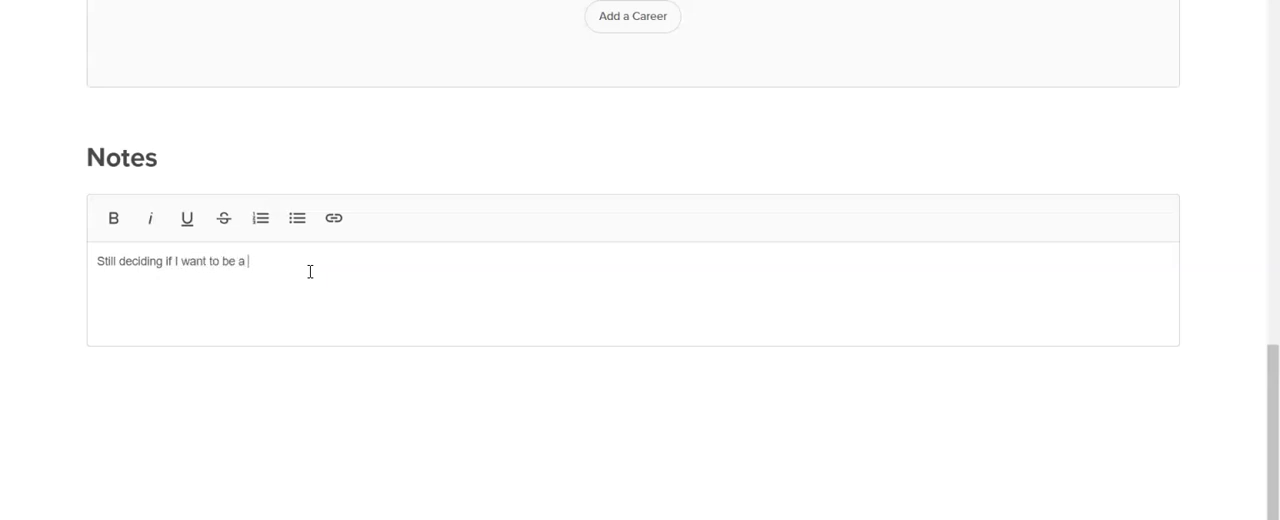
type("r or")
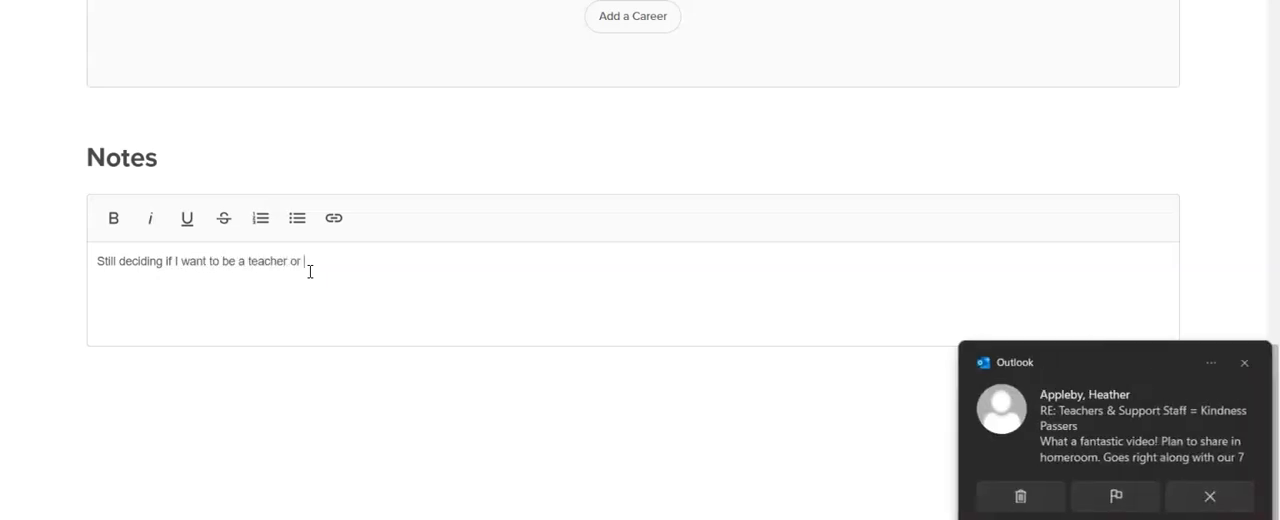
left_click(1197, 496)
left_click(365, 259)
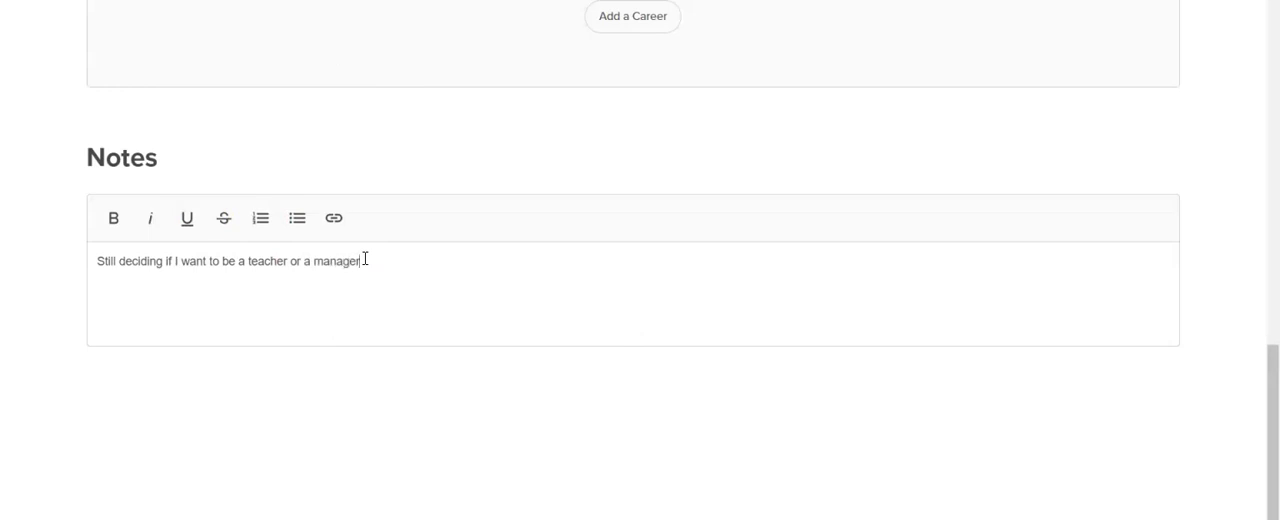
left_click(508, 363)
- Examine the plan's cover image upload sources and its options for editing or deleting, leaving the plan as it is
scroll(626, 312, "up", 1)
scroll(626, 312, "up", 15)
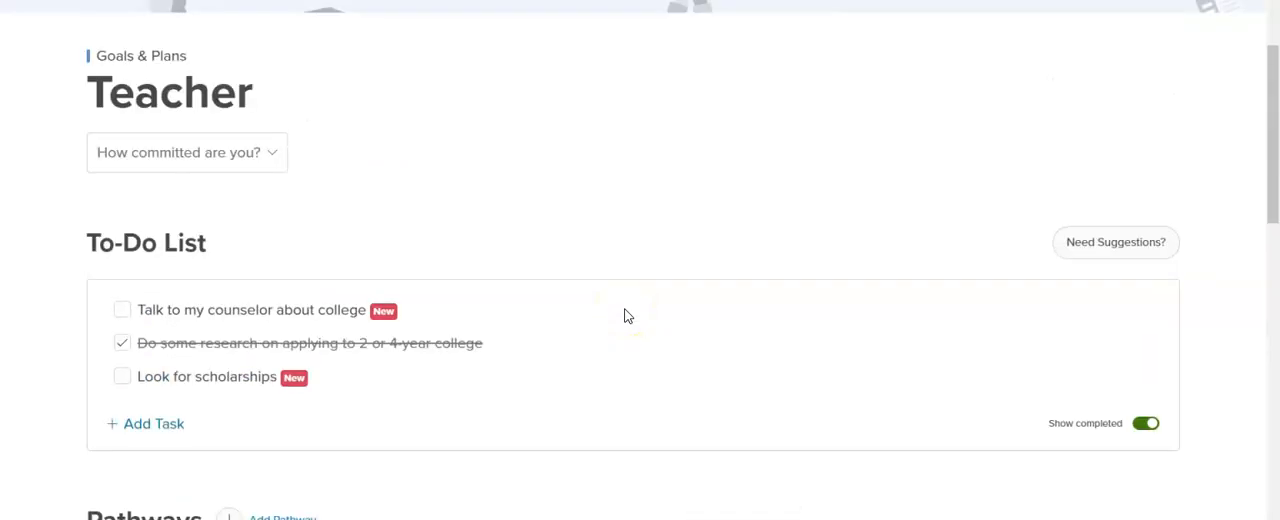
scroll(626, 316, "up", 1)
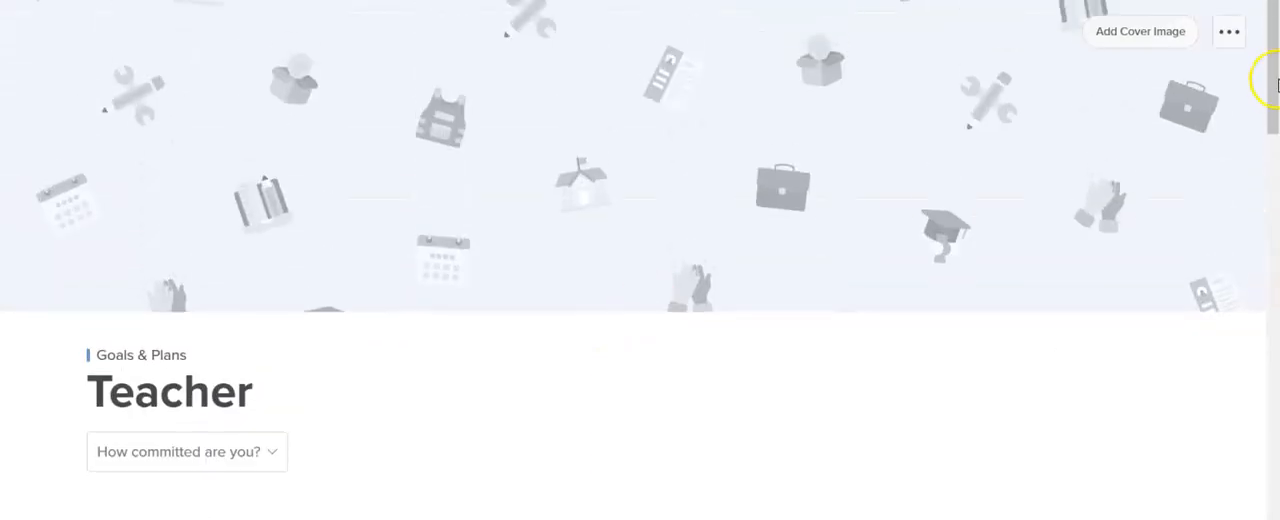
left_click(1164, 38)
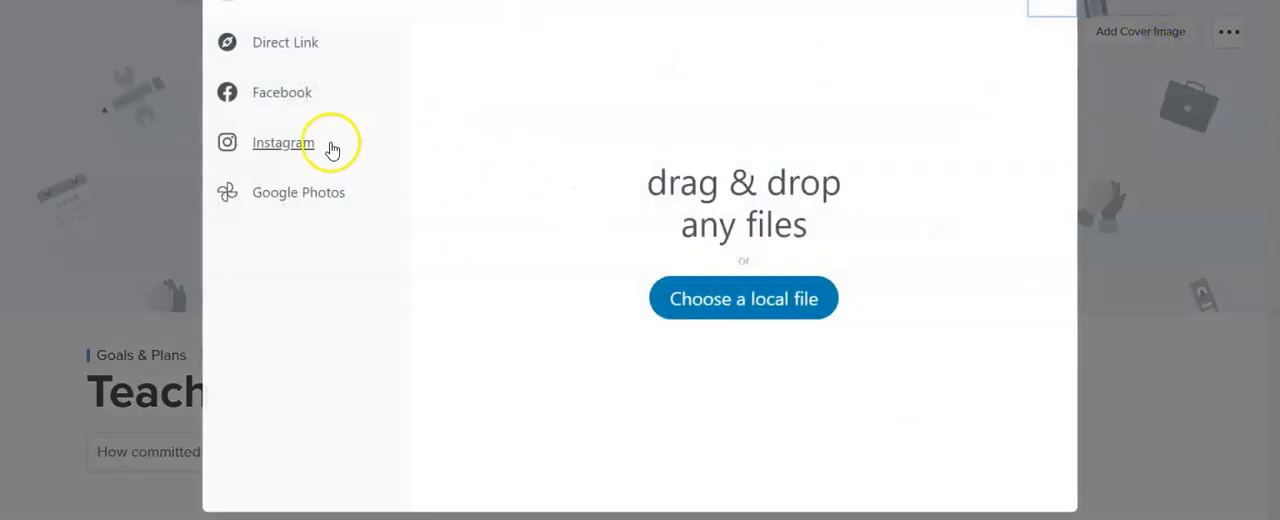
left_click(1227, 42)
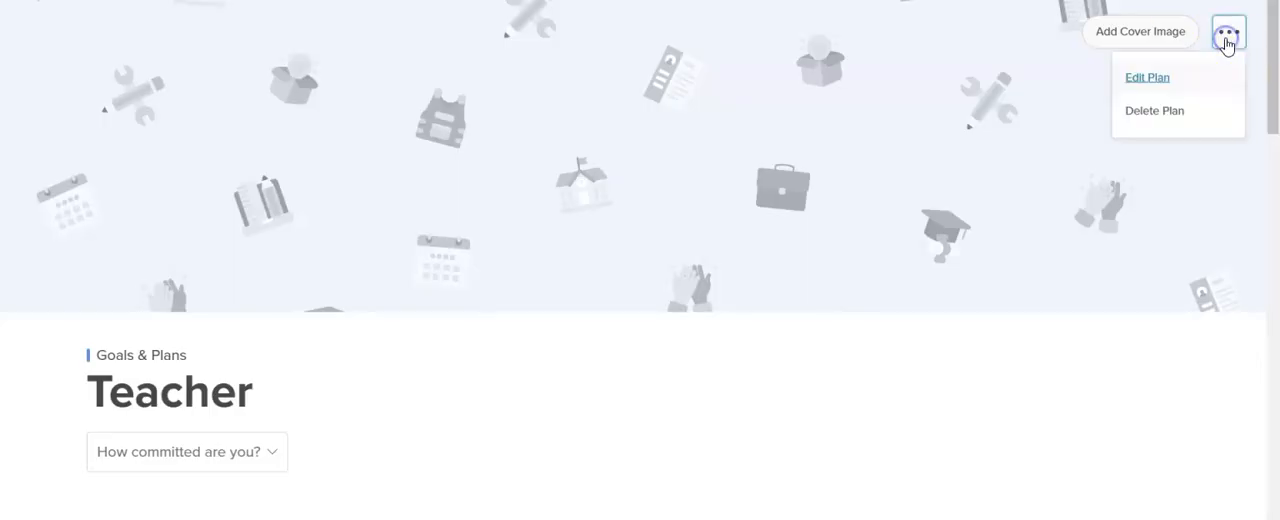
left_click(1228, 290)
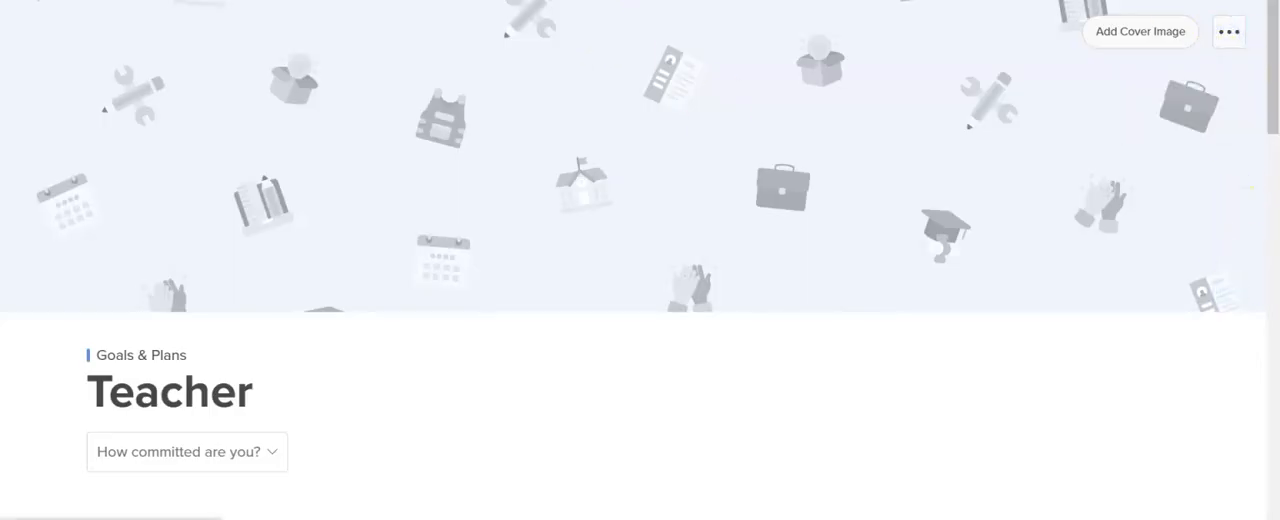
scroll(751, 177, "down", 15)
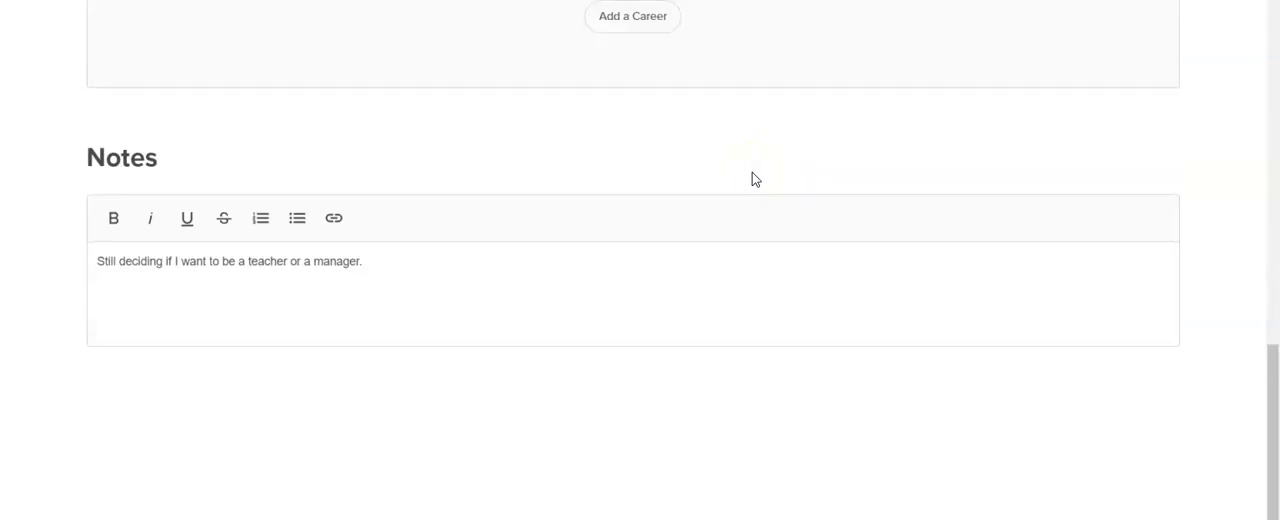
scroll(806, 383, "up", 3)
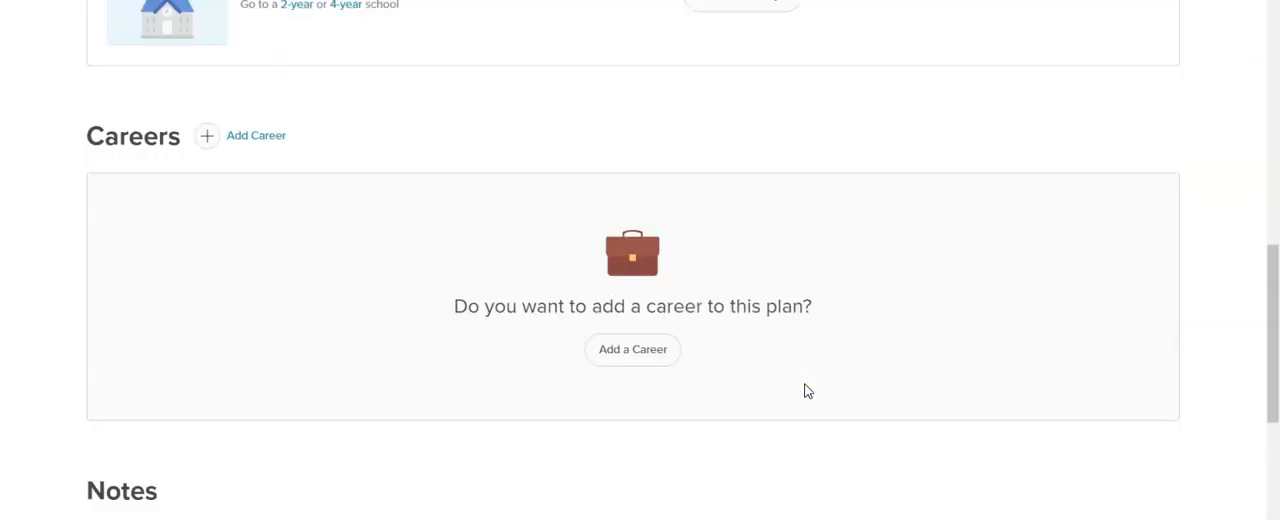
scroll(808, 391, "up", 10)
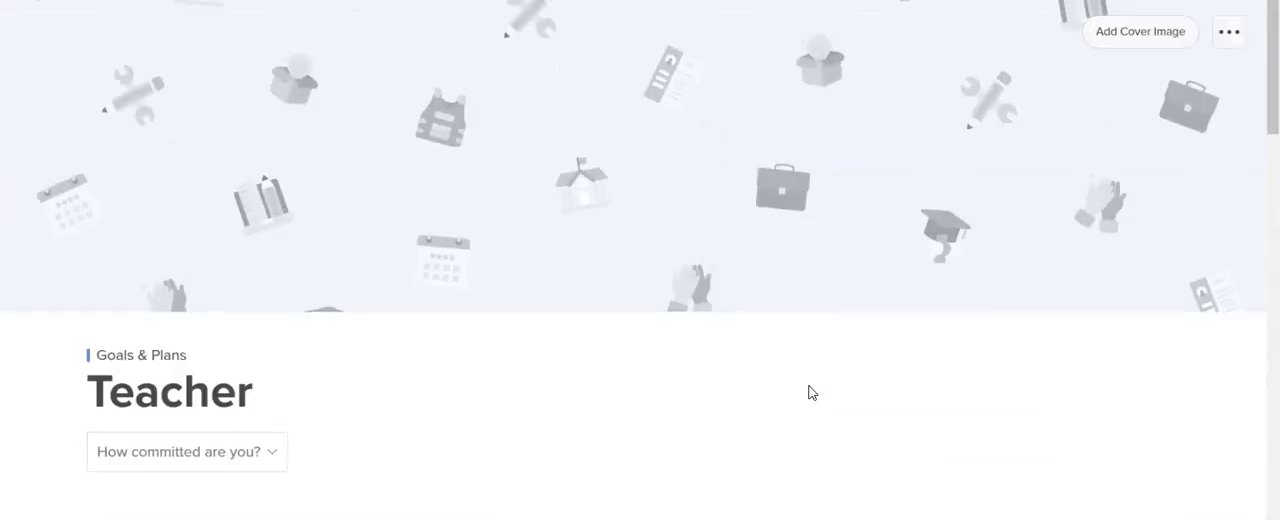
- Return to the Goals & Plans overview and start a new personal goal
left_click(575, 2)
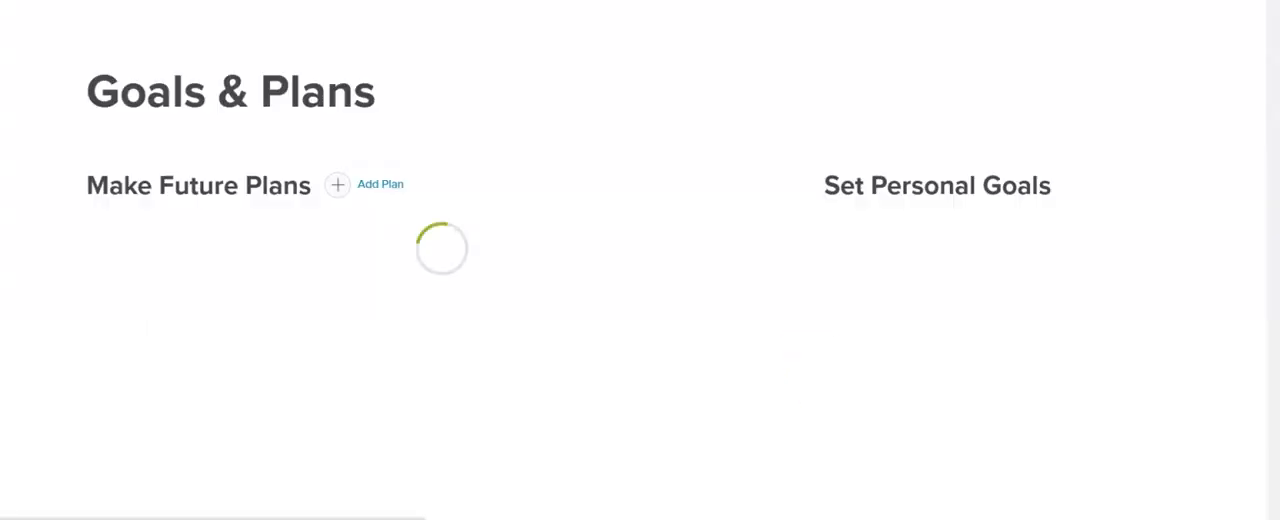
scroll(920, 170, "down", 2)
left_click(999, 261)
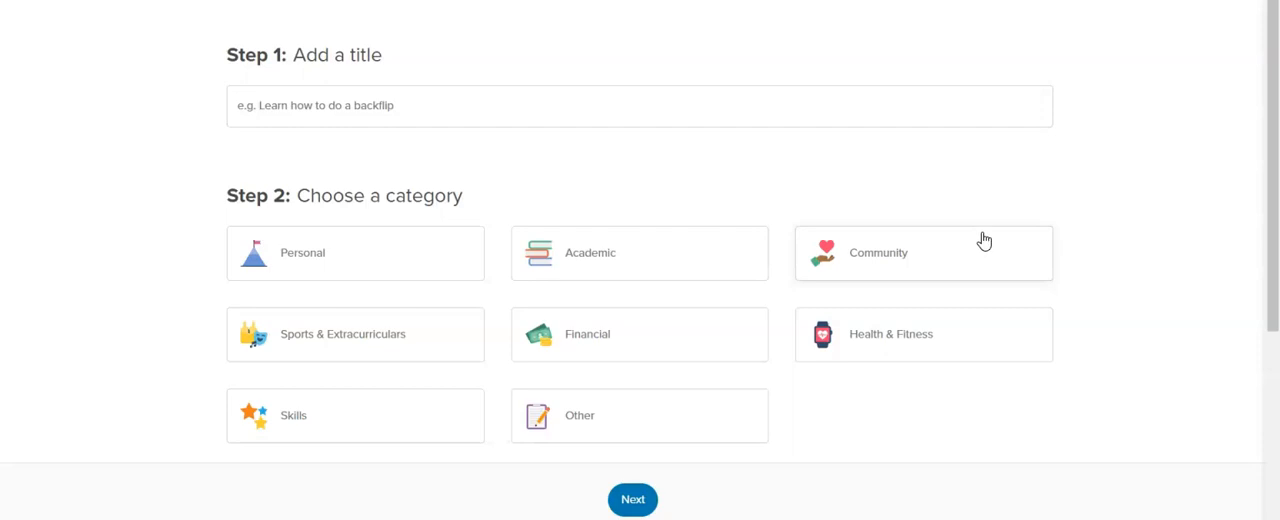
- Title the goal "To read at least an hour a day. Use my phone less (by one hour) every day." and categorize it as Personal
left_click(396, 97)
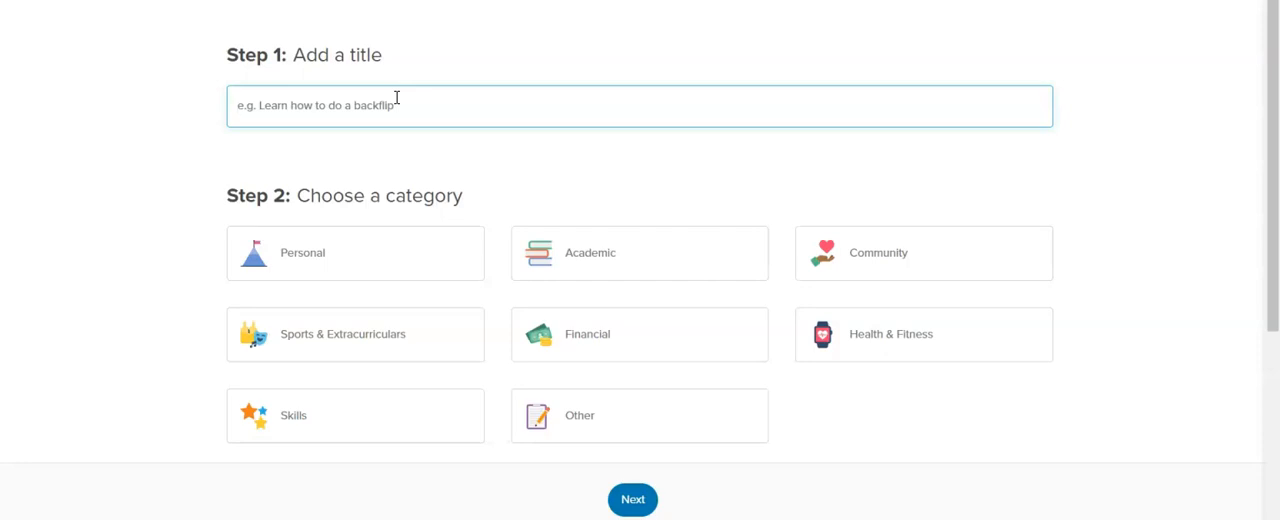
type("To read at least an hour a day.")
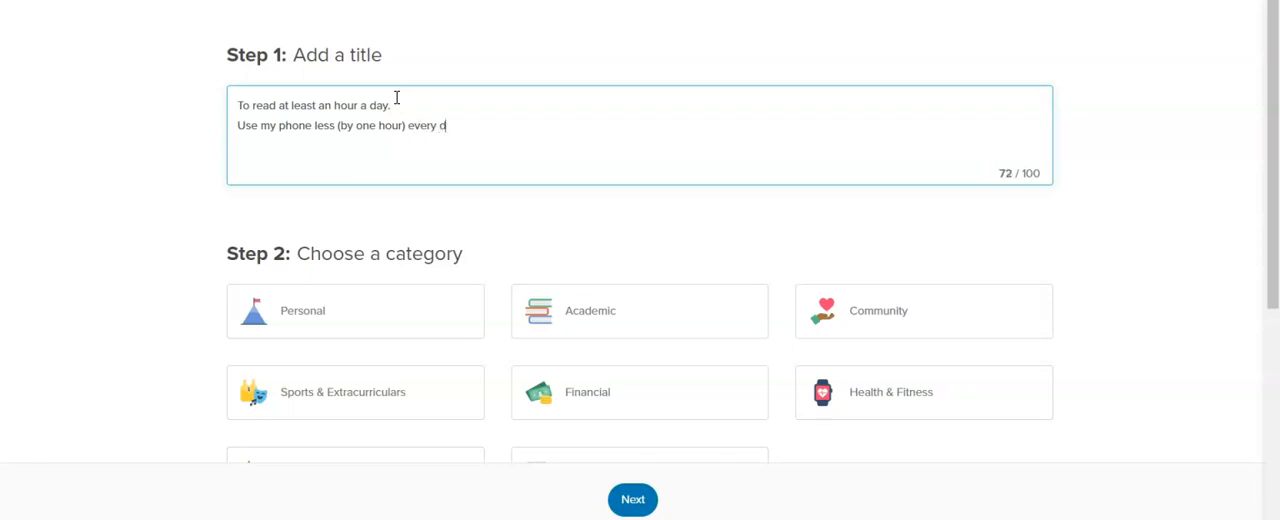
scroll(371, 137, "down", 1)
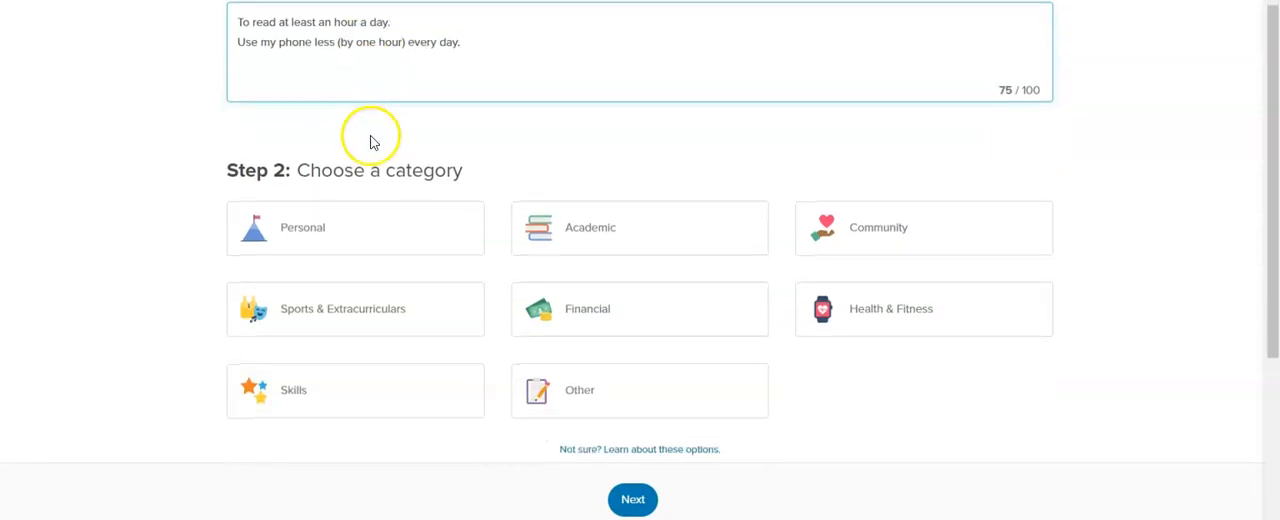
left_click(350, 236)
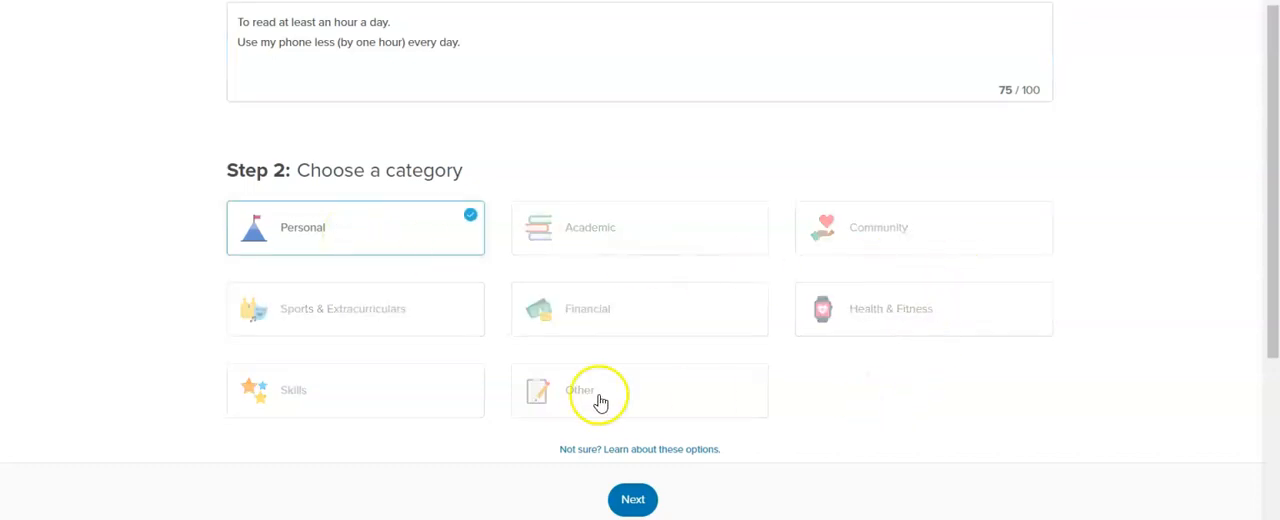
scroll(660, 435, "down", 2)
left_click(633, 498)
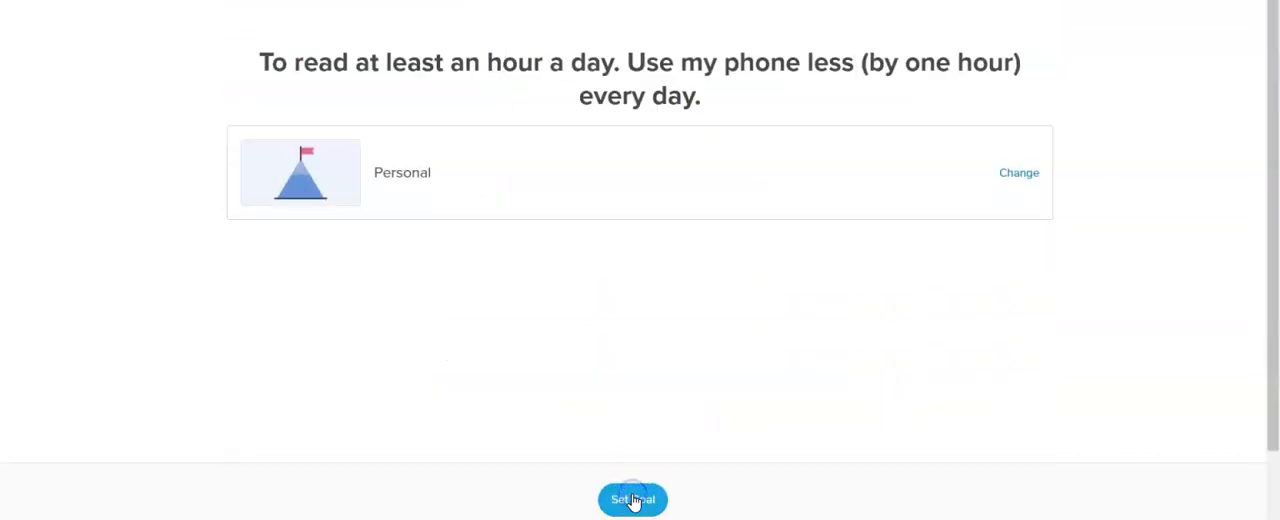
scroll(585, 320, "down", 1)
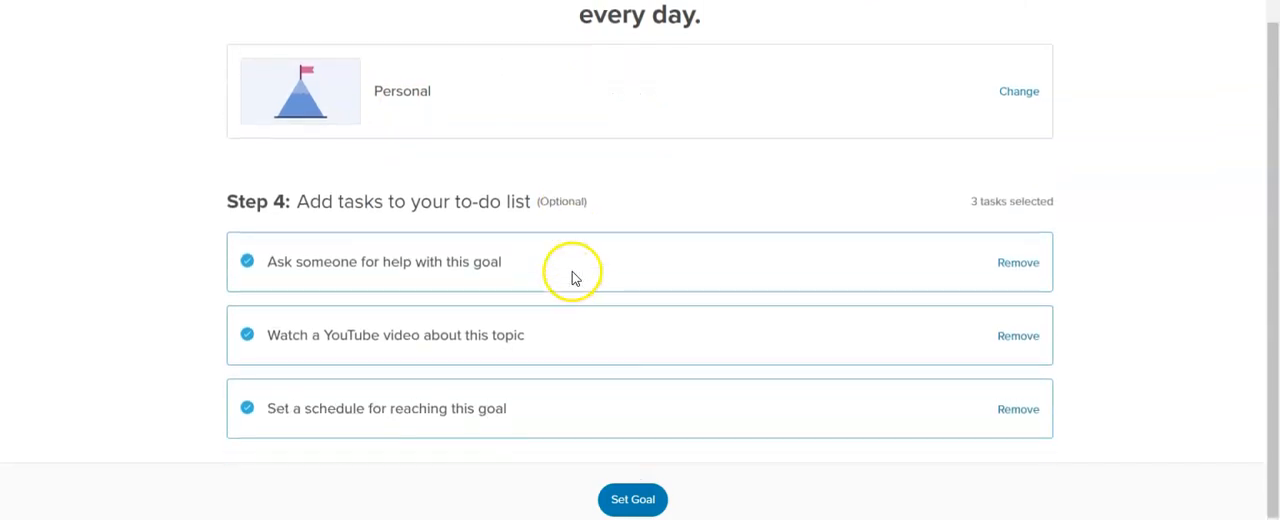
- Set the personal reading and phone-use goal, keeping the three selected to-do tasks
scroll(574, 282, "up", 1)
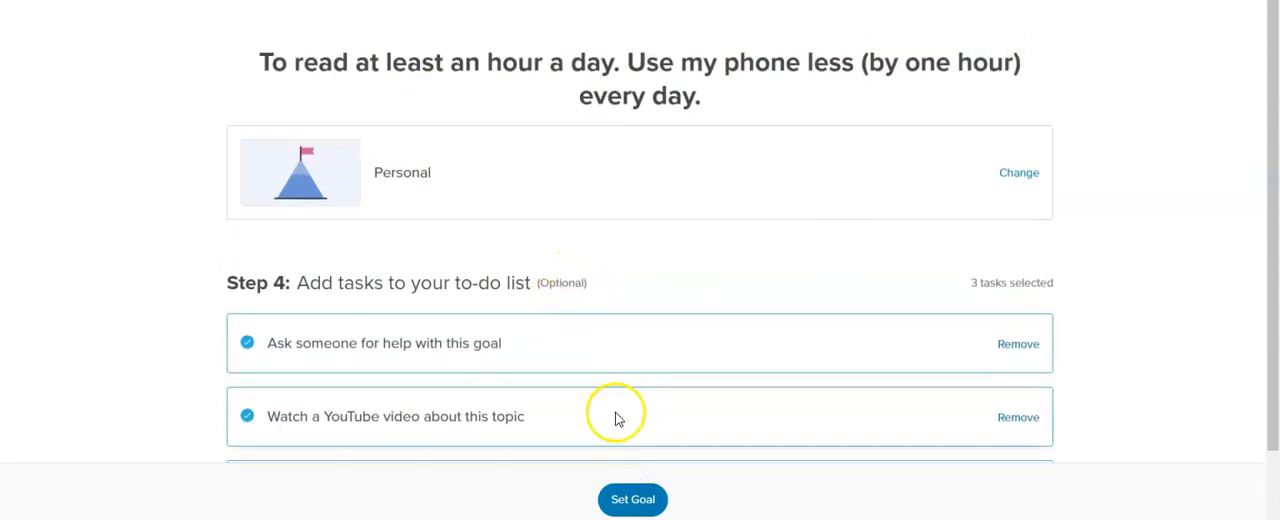
left_click(626, 499)
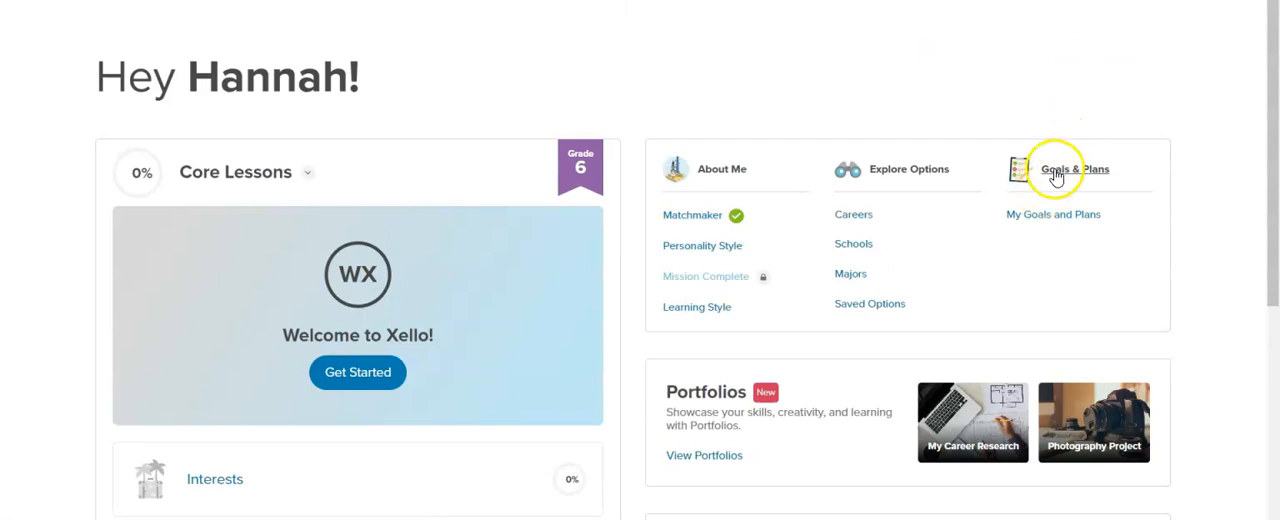
- Look over the home page's lessons, assignments and resources, and browse the About Me profile down to its experiences timeline
scroll(1057, 191, "down", 4)
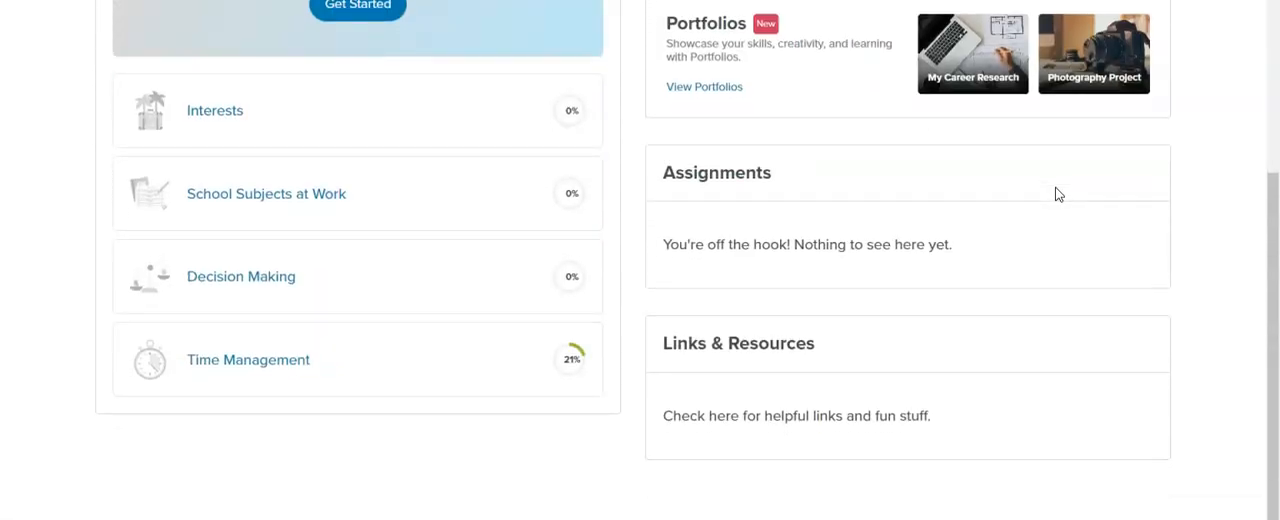
scroll(1057, 196, "up", 4)
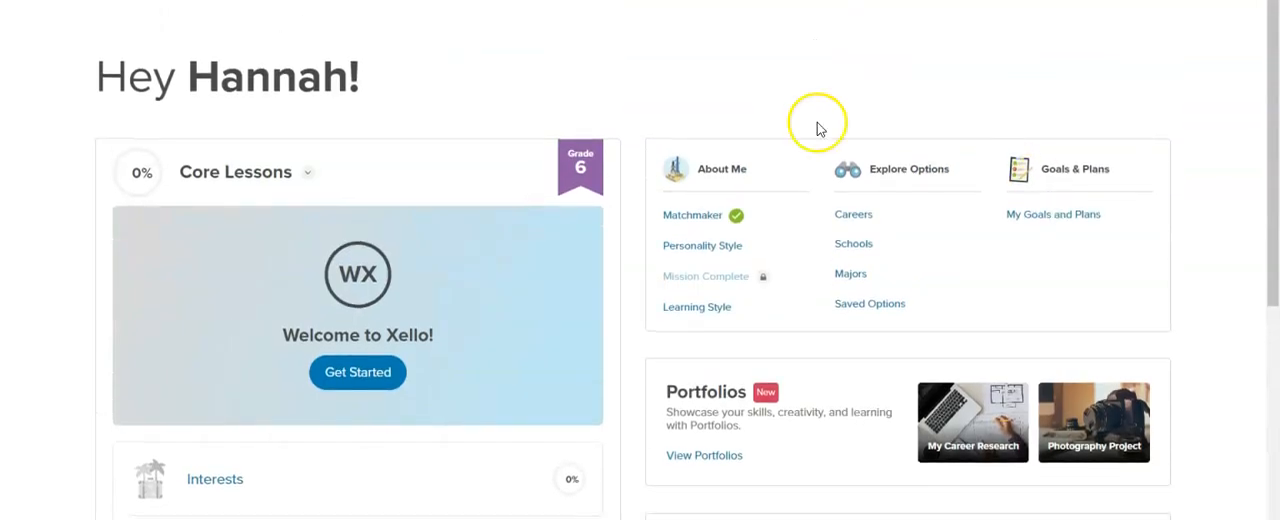
left_click(740, 2)
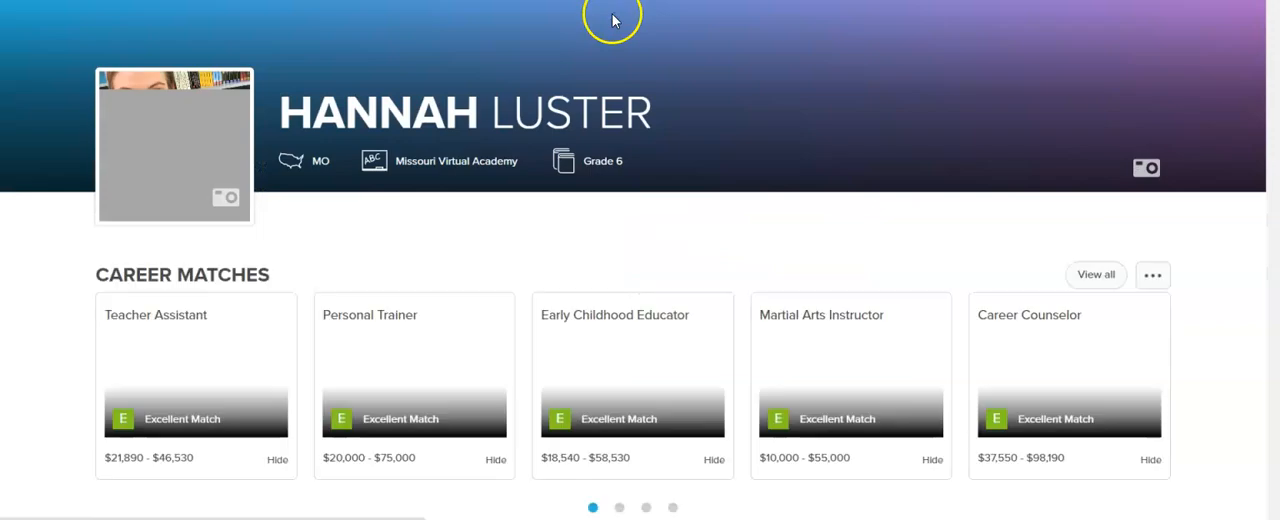
scroll(670, 148, "down", 7)
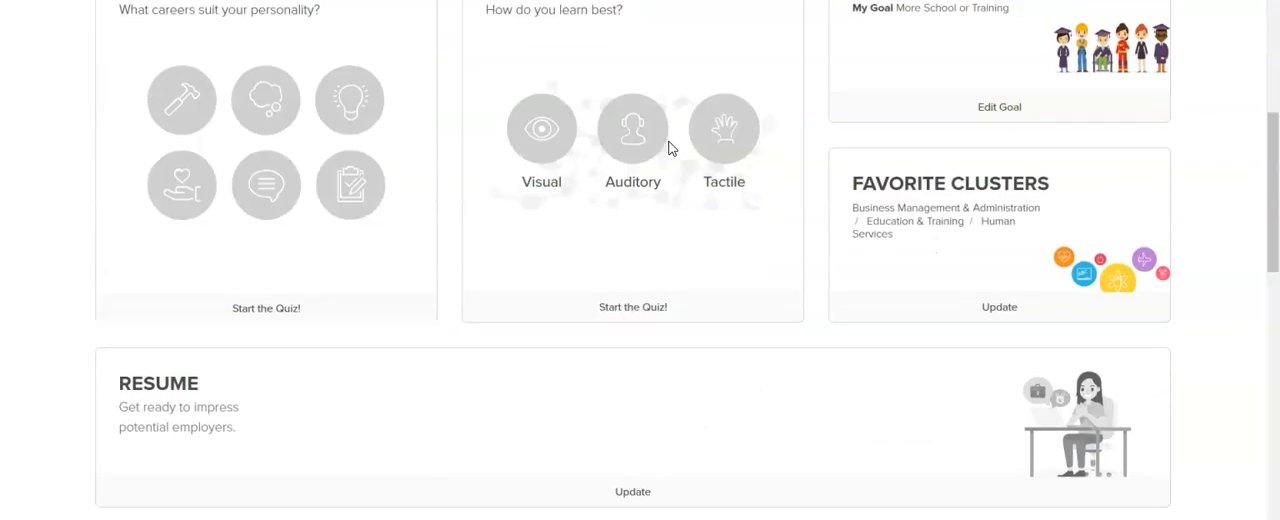
scroll(670, 148, "down", 1)
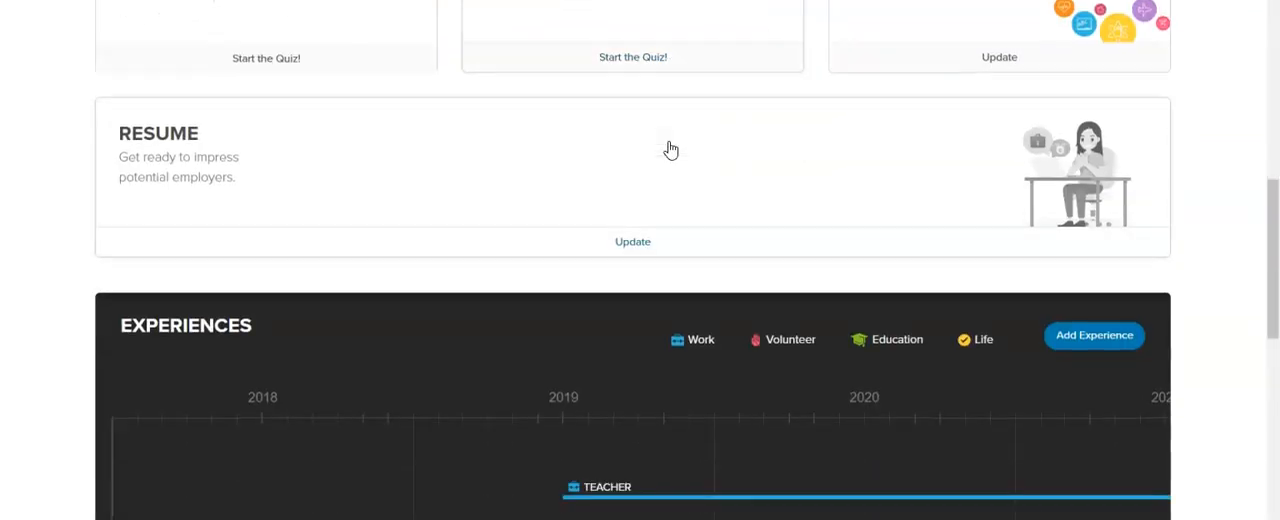
scroll(670, 148, "up", 8)
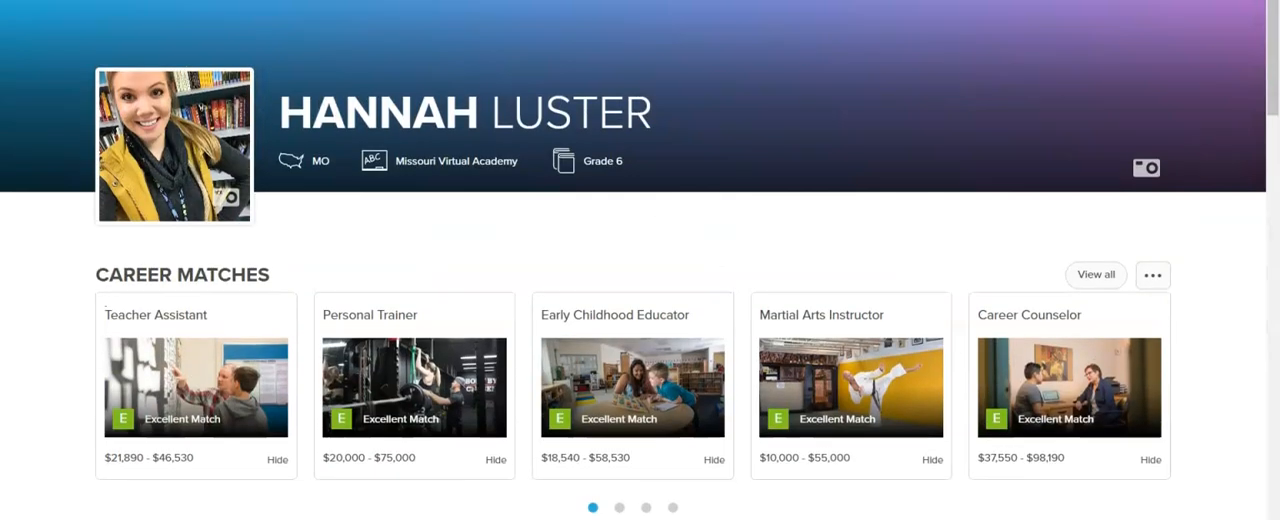
scroll(600, 30, "up", 1)
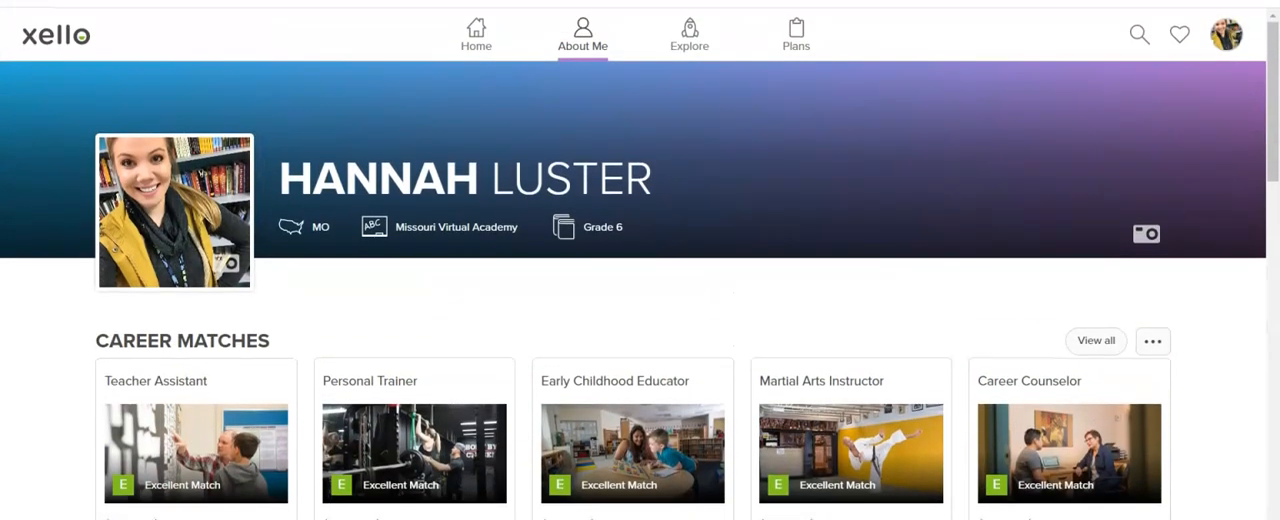
- Reopen the About Me page from the home page and examine its quizzes, resume, experiences, skills, interests and places
left_click(485, 40)
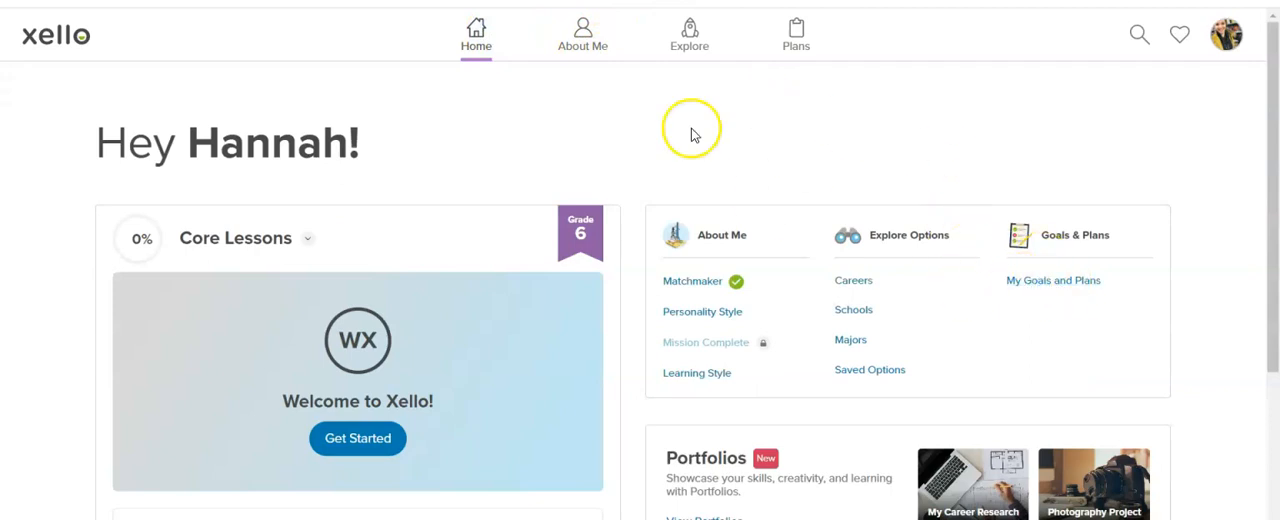
left_click(581, 47)
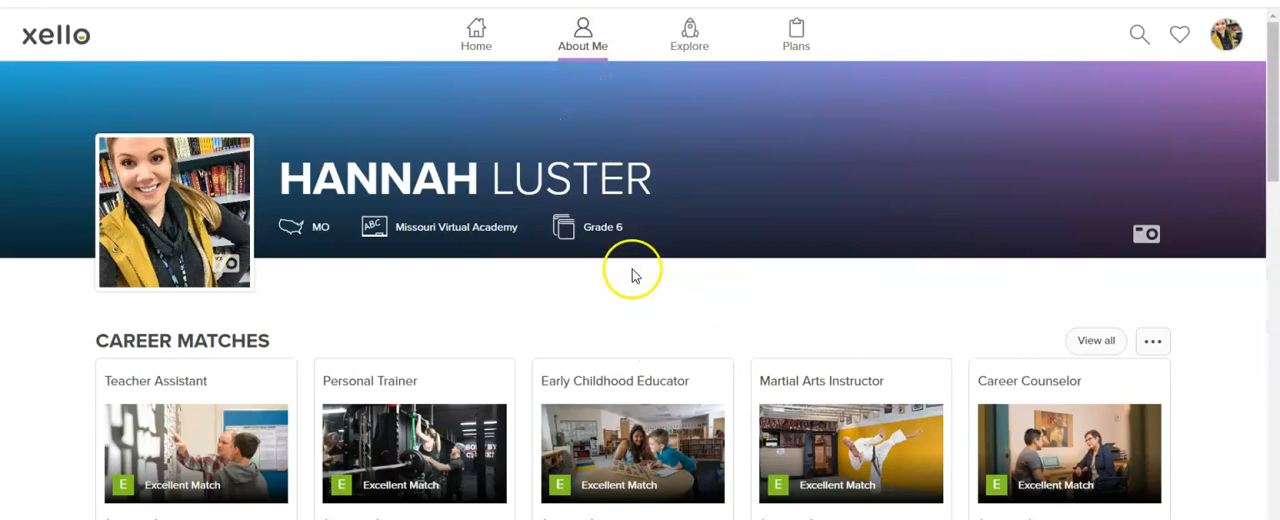
scroll(632, 275, "down", 6)
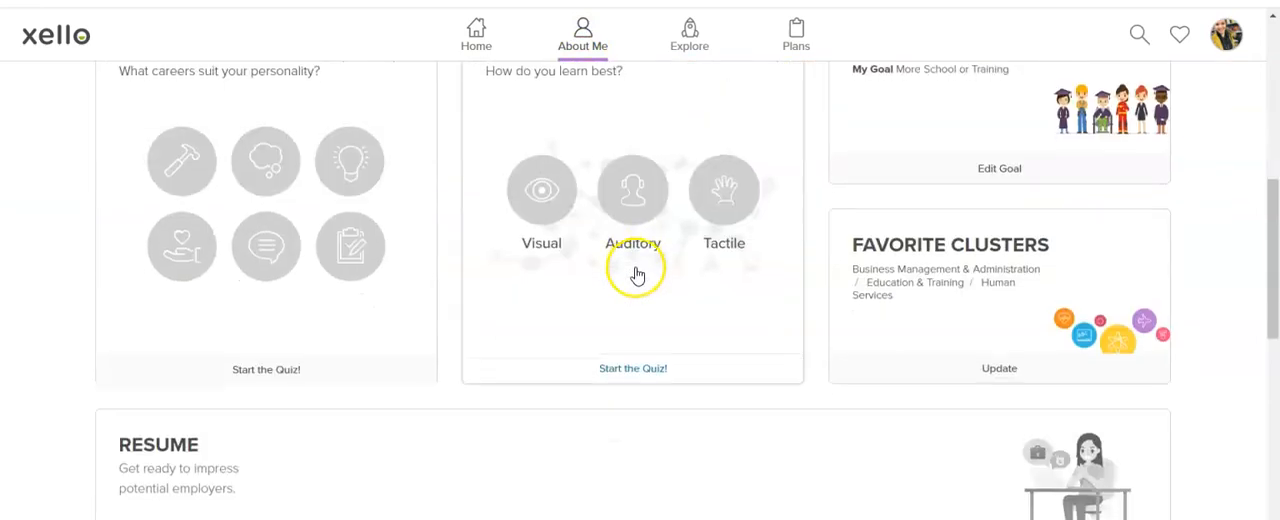
scroll(637, 275, "down", 6)
scroll(640, 272, "up", 2)
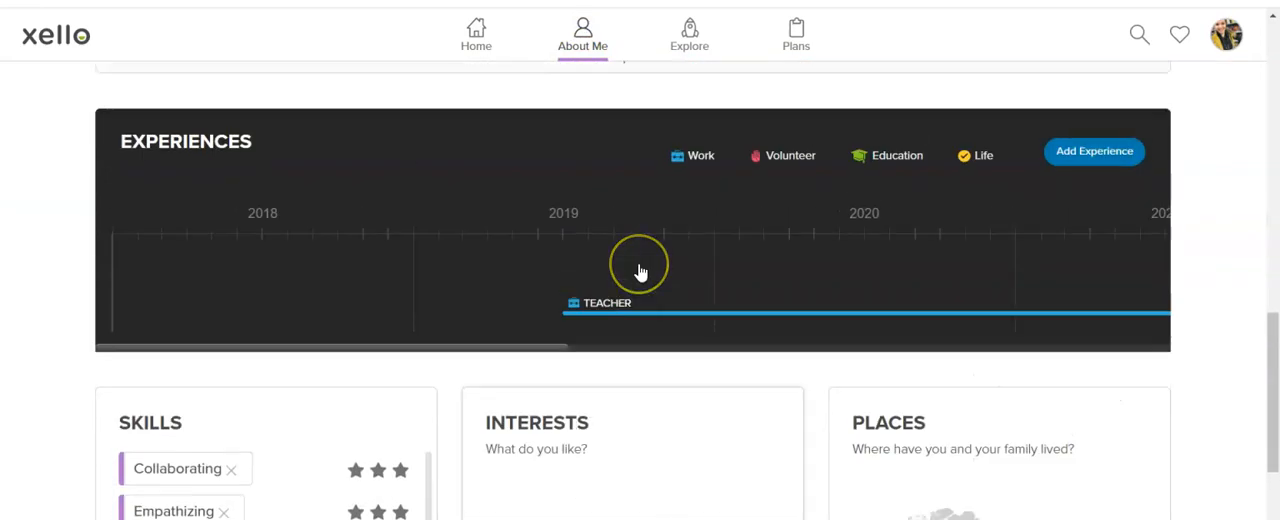
scroll(640, 272, "down", 4)
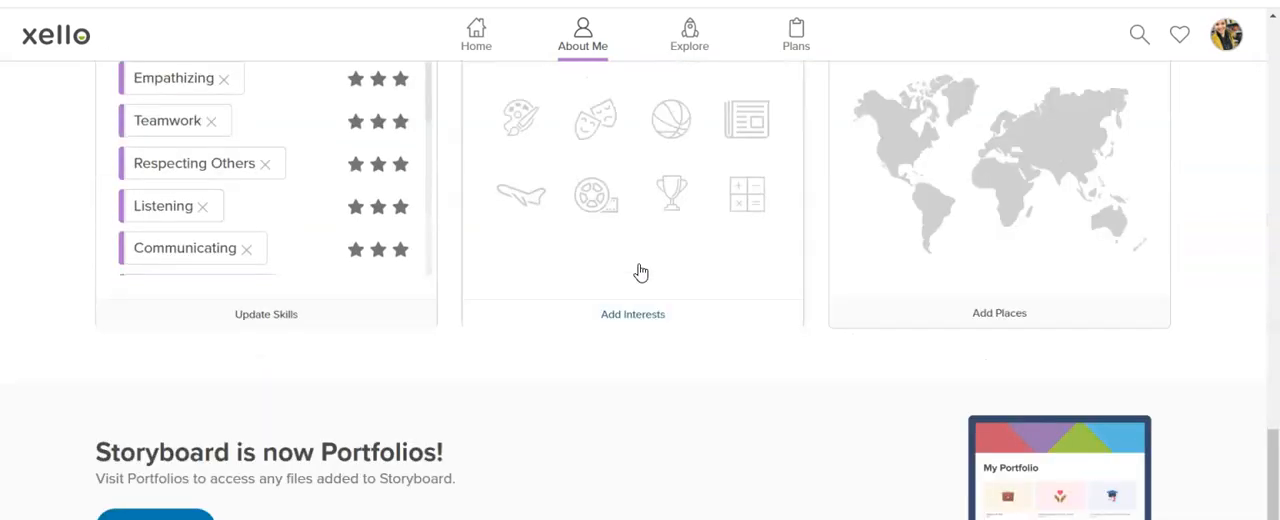
scroll(640, 272, "up", 8)
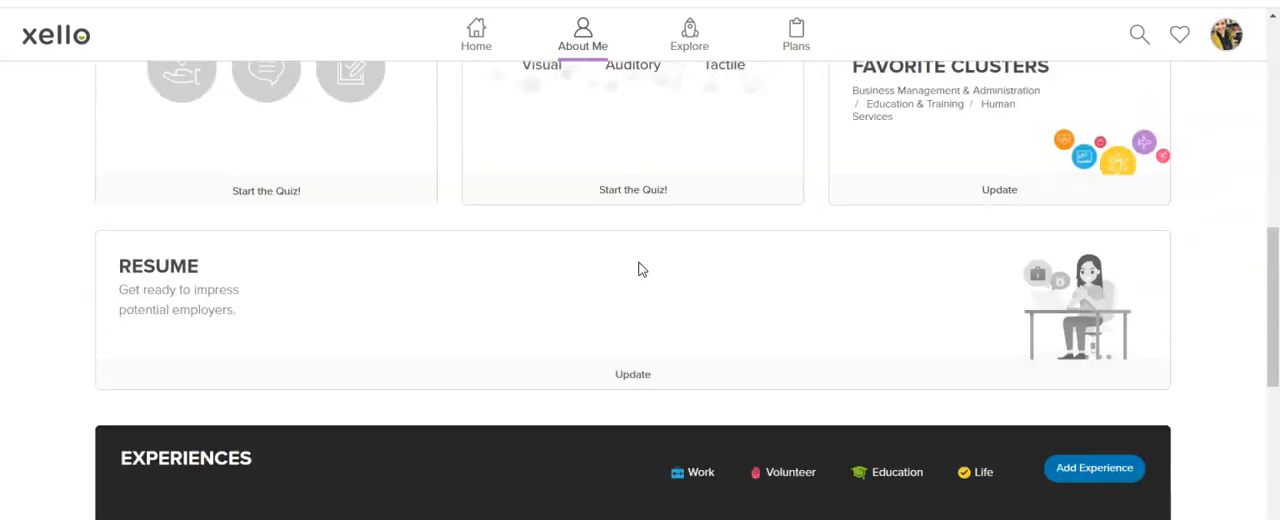
scroll(640, 272, "down", 2)
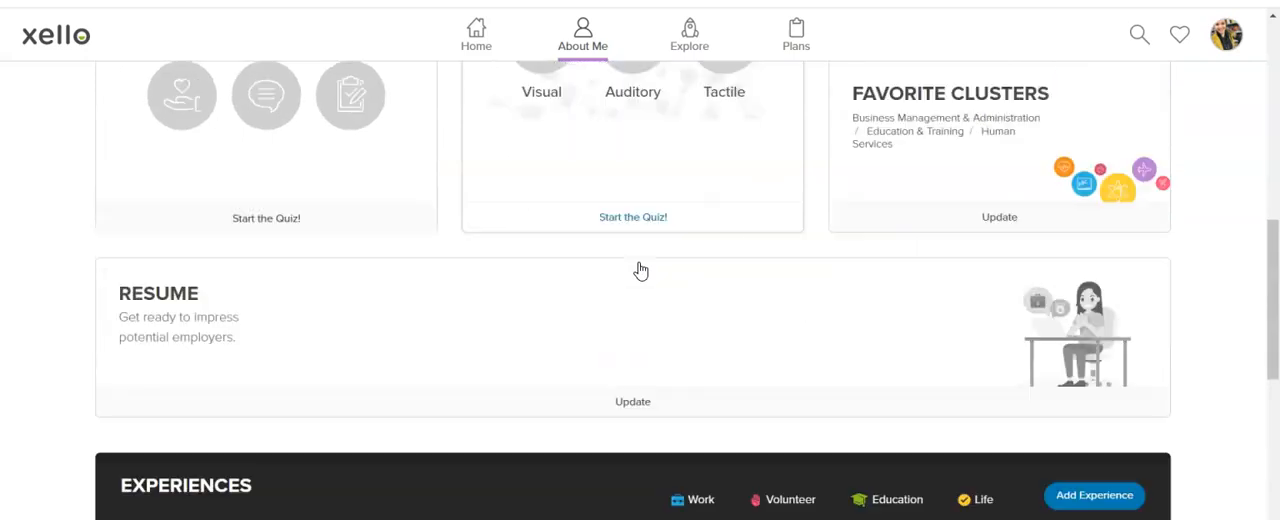
- Open the Resume Builder and check the contact details form with its tips and samples, leaving the fields as they are
left_click(622, 373)
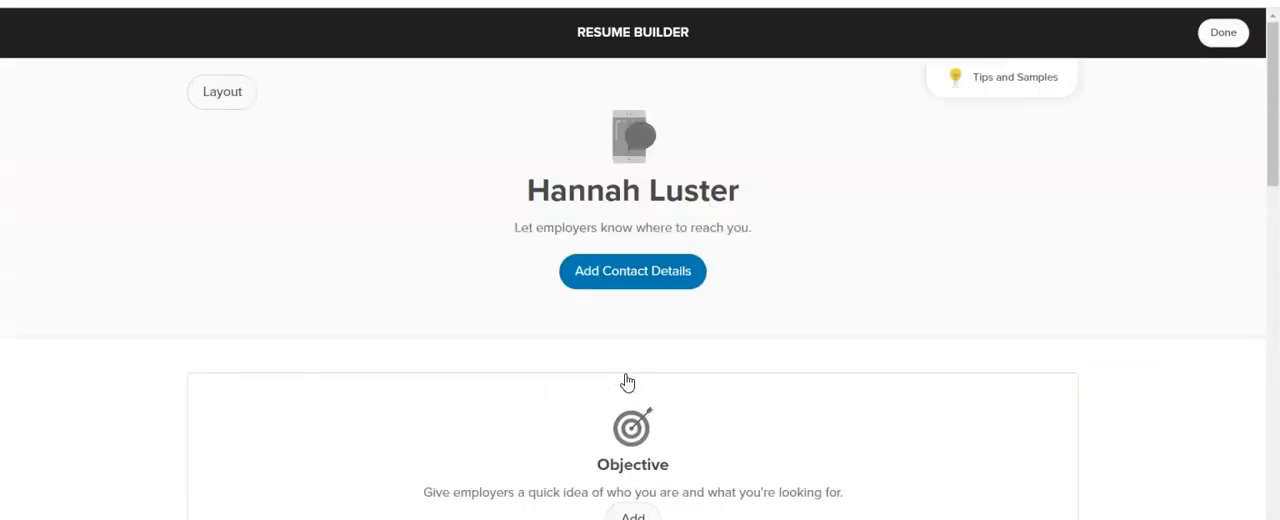
left_click(677, 278)
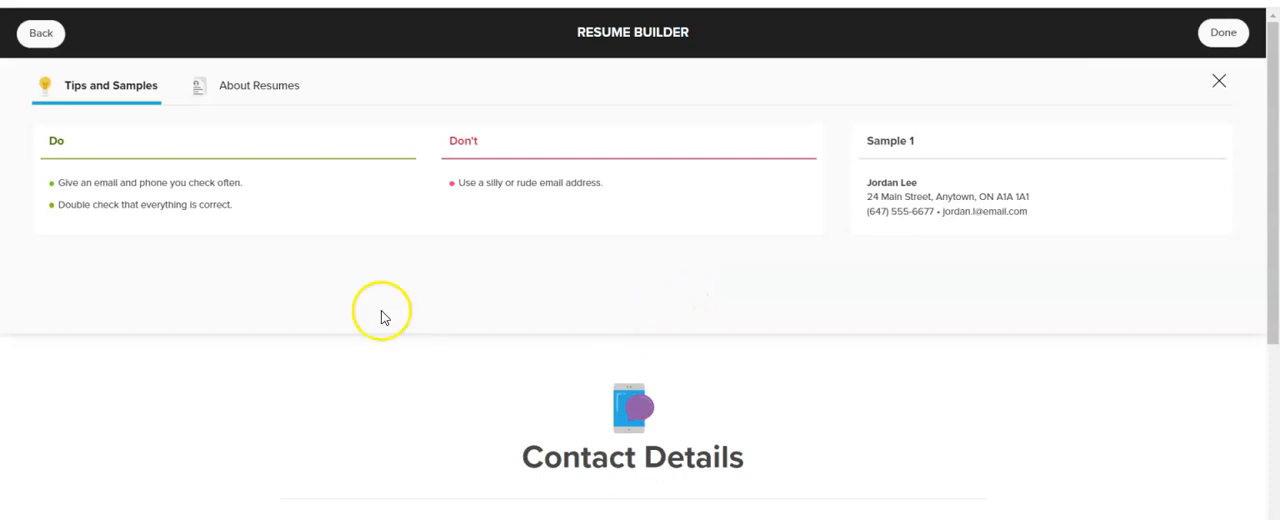
left_click(1218, 81)
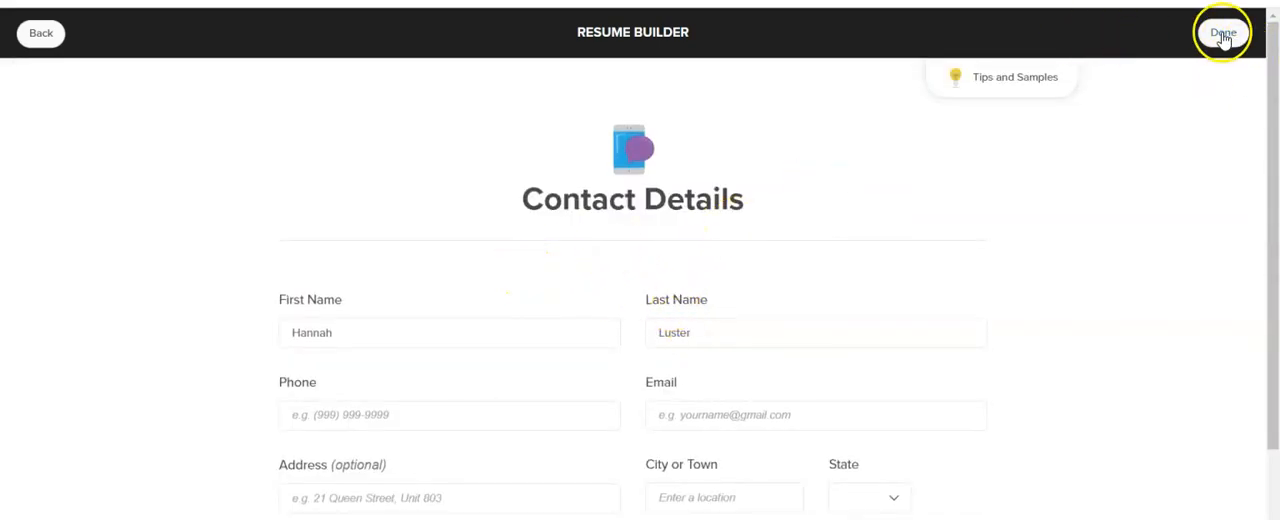
left_click(40, 40)
- Review the resume sections from Objective, Education and Skills through work and volunteer experience, awards, and Activities and Interests
scroll(314, 117, "down", 2)
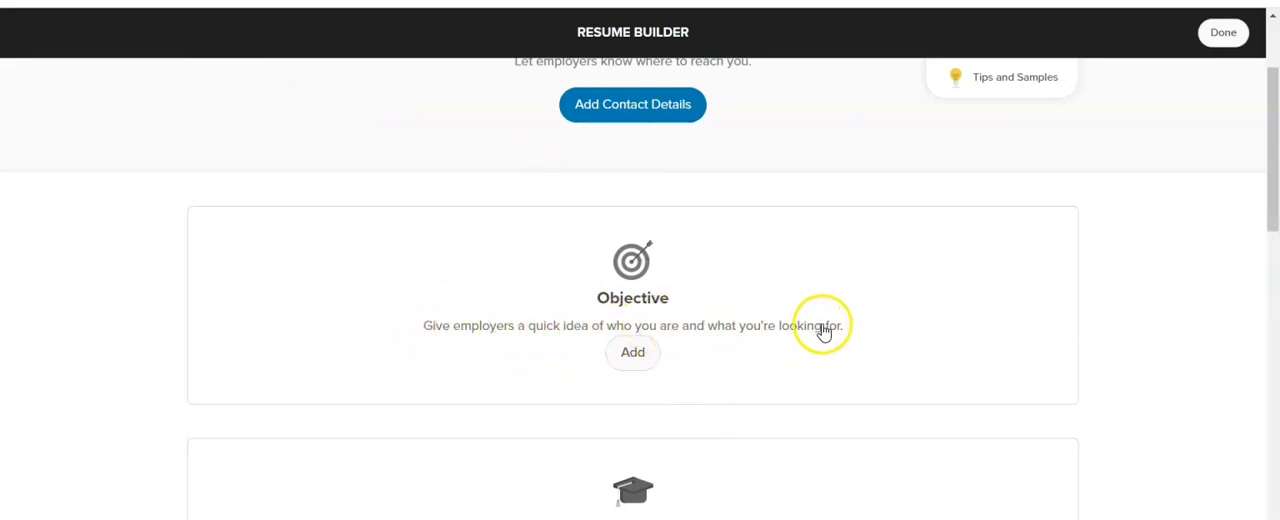
scroll(826, 333, "down", 3)
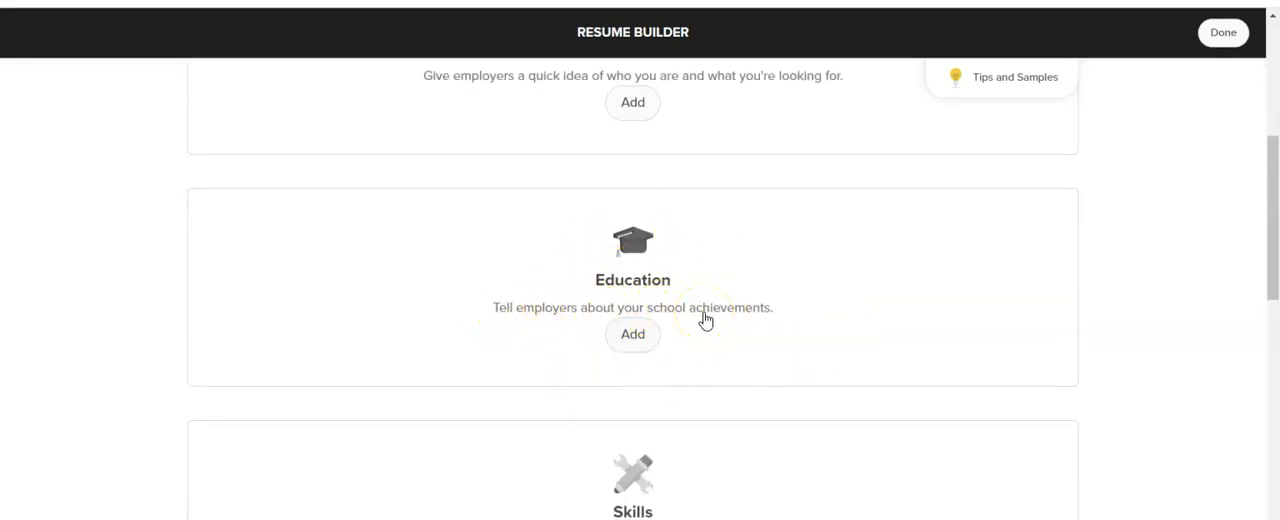
scroll(705, 320, "down", 1)
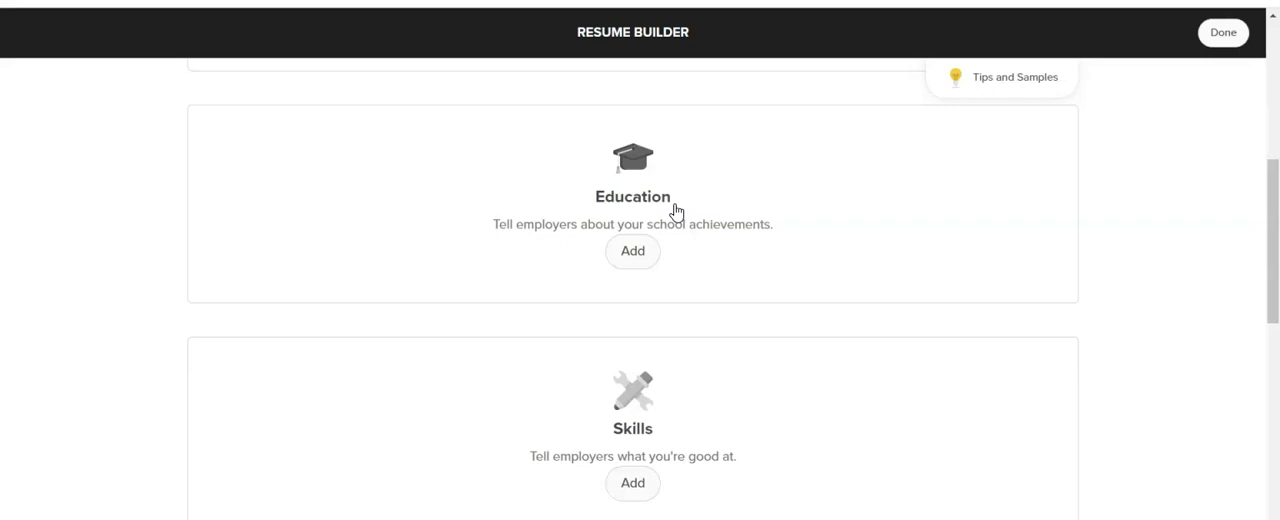
scroll(675, 210, "down", 2)
scroll(676, 323, "down", 1)
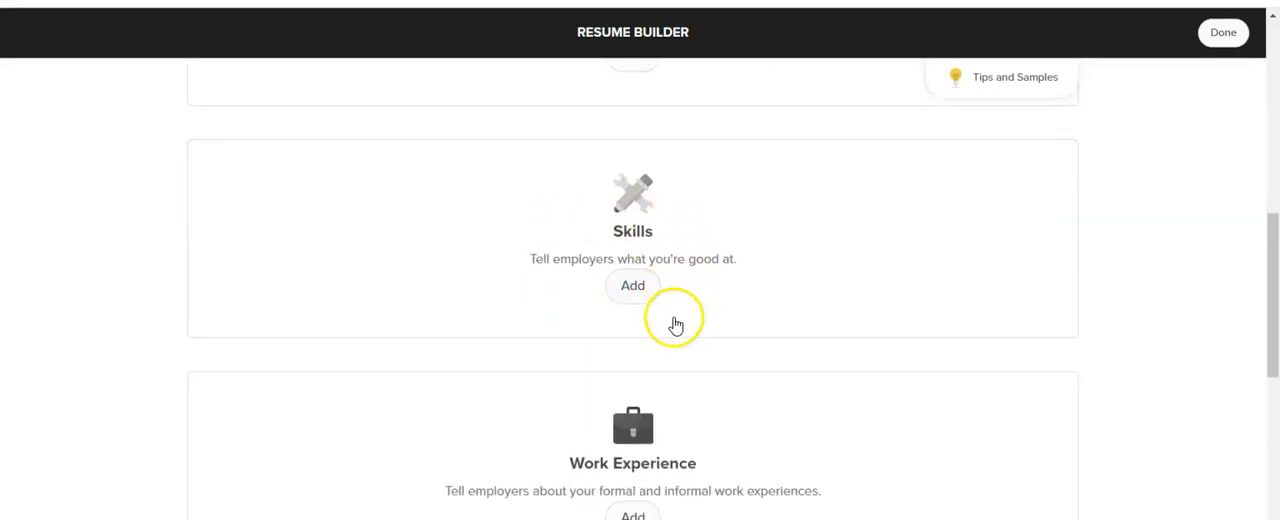
scroll(676, 323, "down", 1)
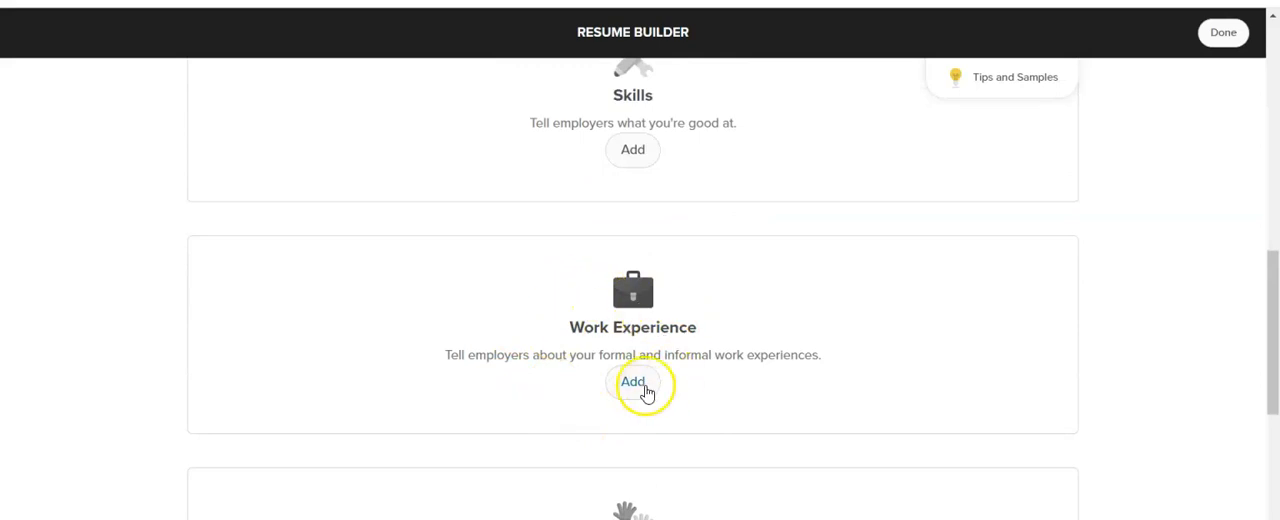
scroll(646, 392, "down", 2)
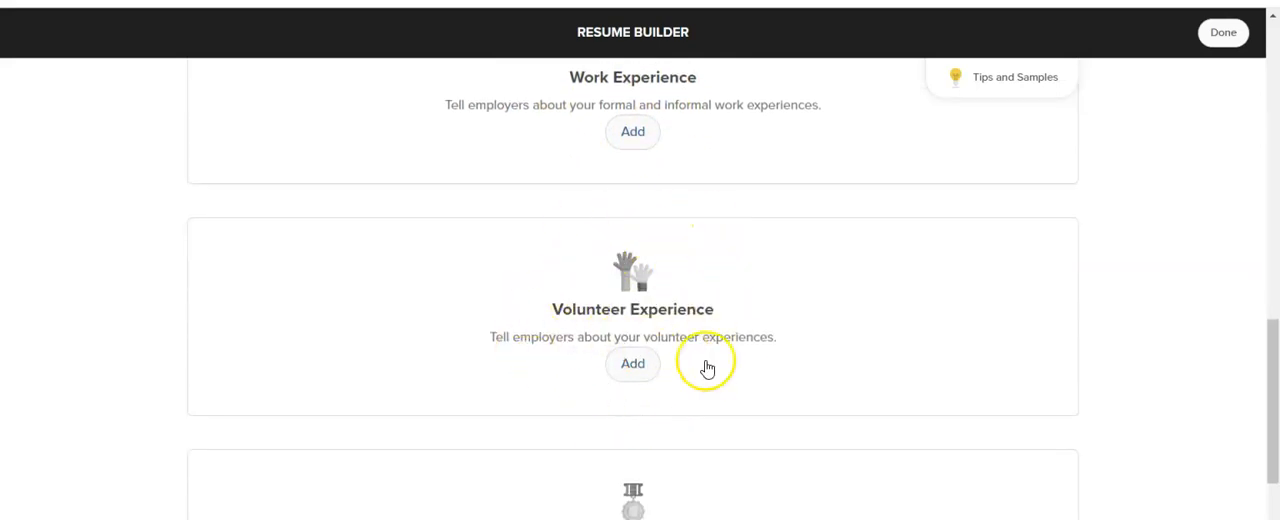
left_click(646, 362)
scroll(650, 356, "down", 2)
scroll(647, 355, "down", 2)
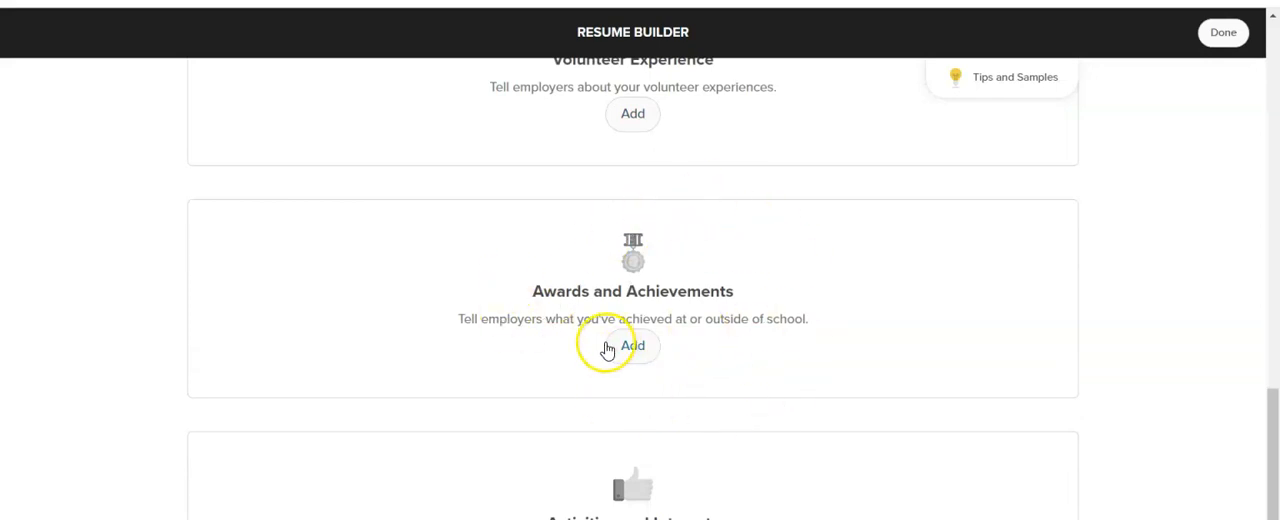
scroll(600, 348, "down", 2)
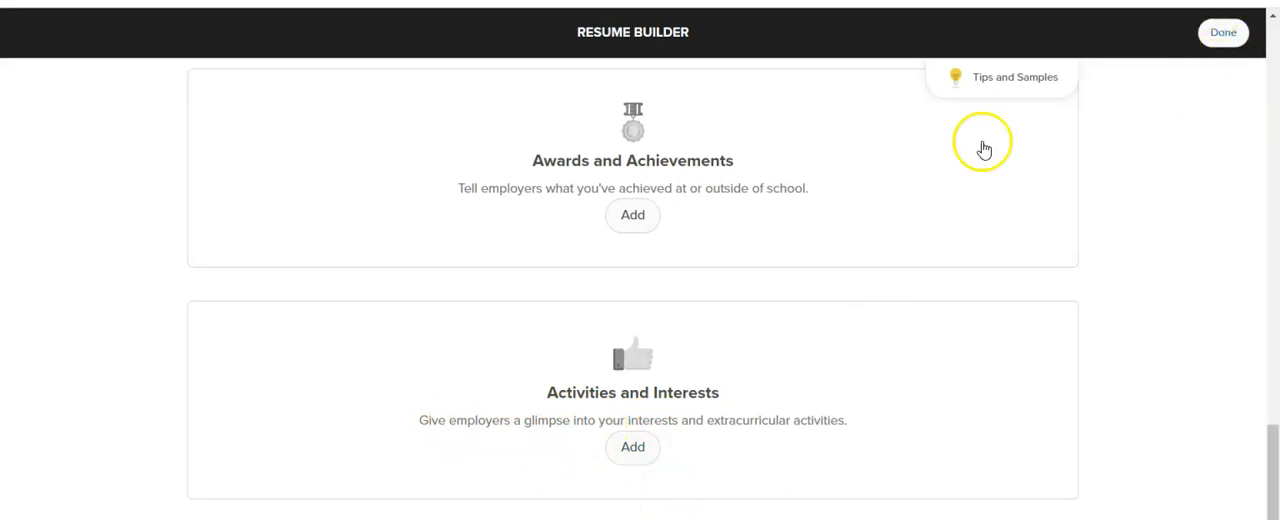
scroll(686, 209, "up", 15)
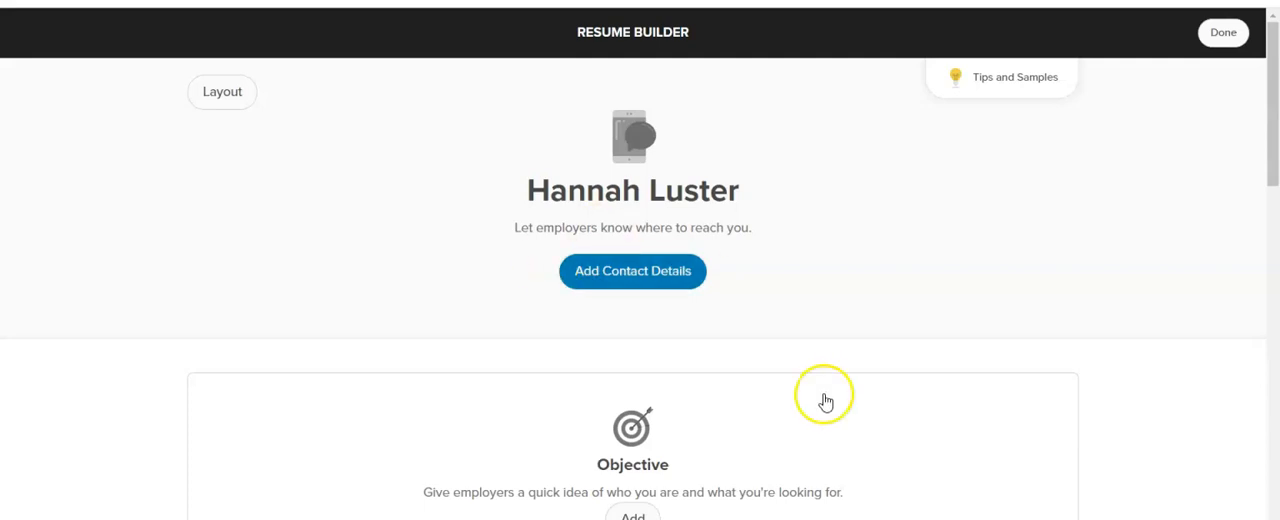
- Close the Resume Builder and locate the Resume section on the About Me page again, starting from the home page
left_click(1226, 36)
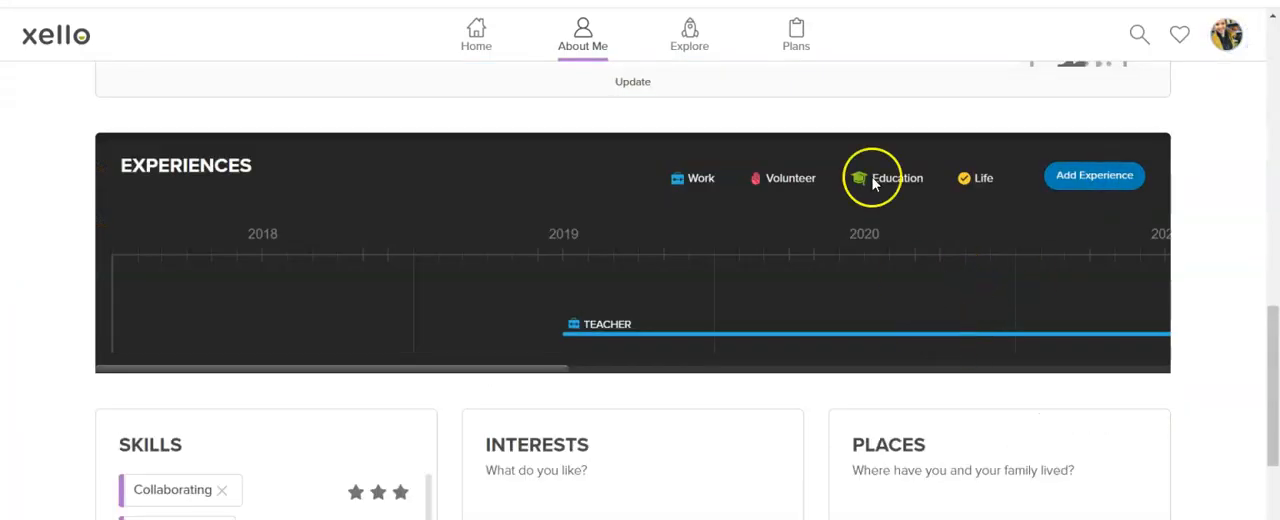
scroll(871, 177, "up", 3)
left_click(466, 36)
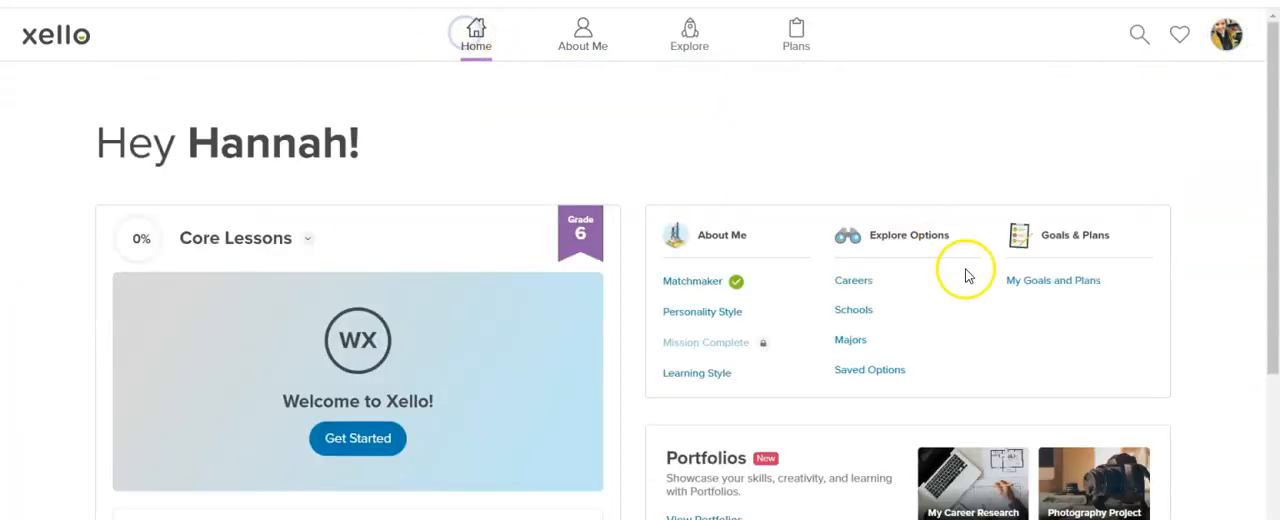
left_click(591, 56)
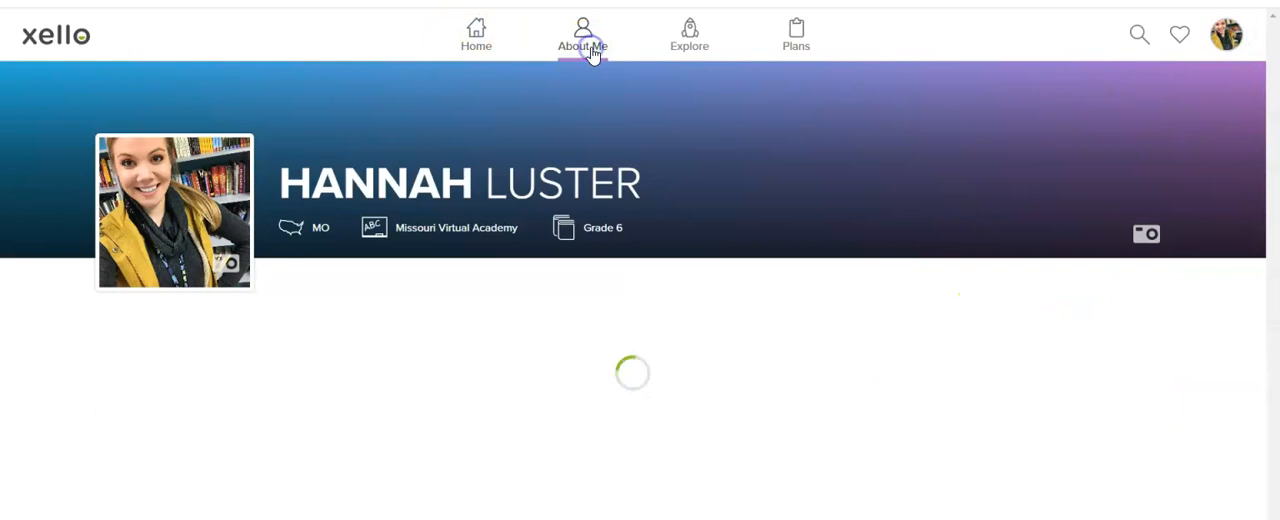
scroll(671, 183, "down", 10)
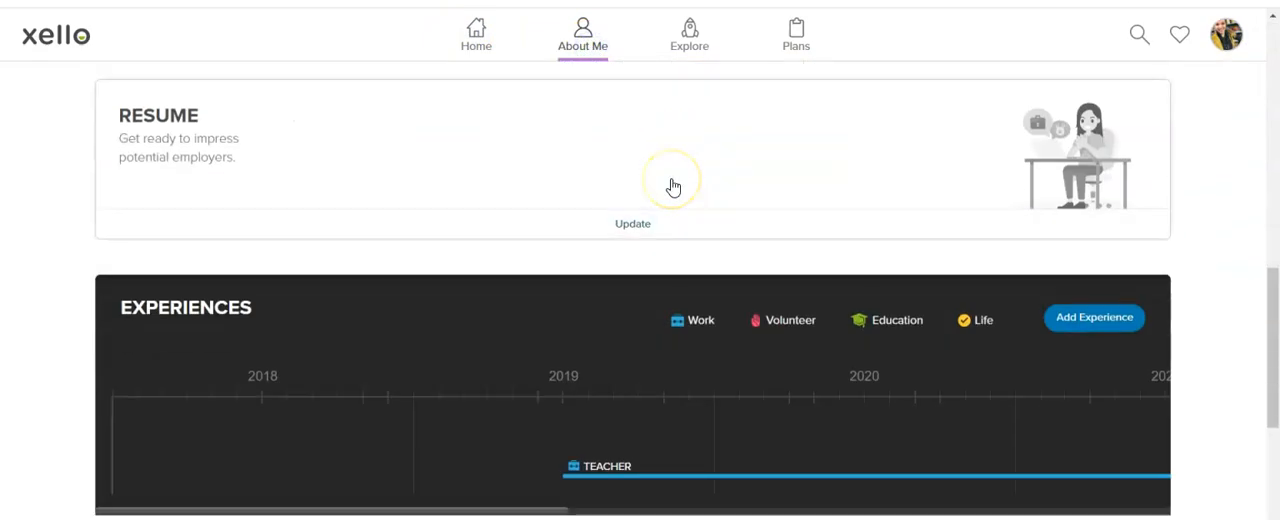
scroll(673, 187, "up", 2)
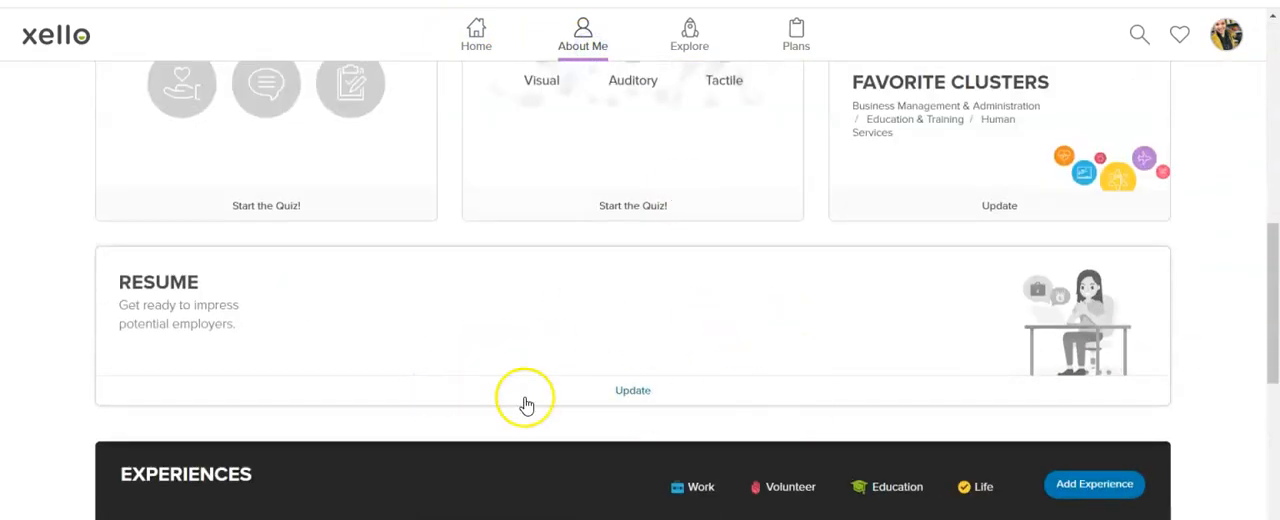